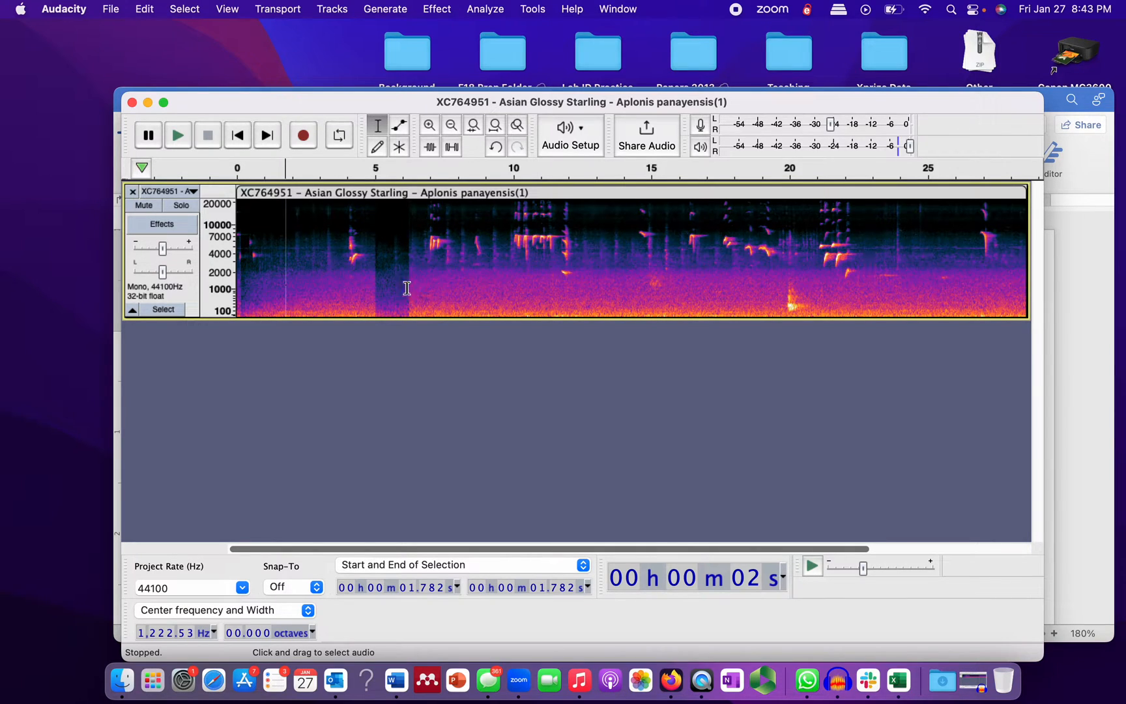
# Play the Asian Glossy Starling recording from about 0.3 s to listen to it, and stop playback.
pyautogui.click(391, 268)
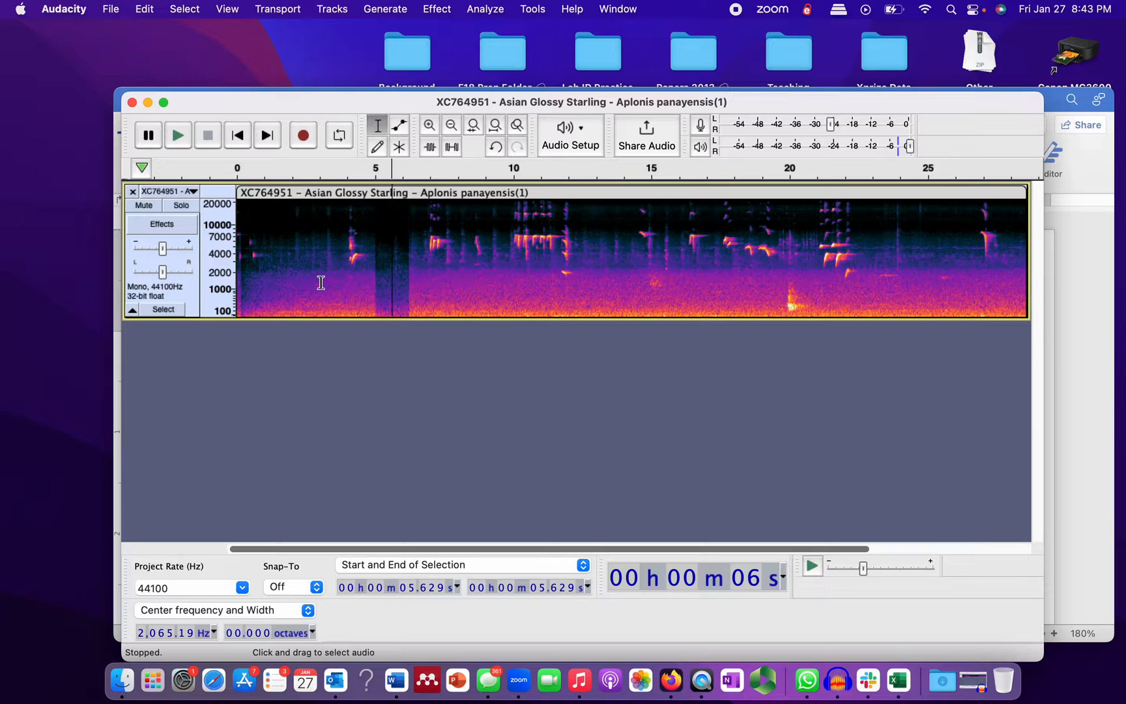
pyautogui.click(246, 271)
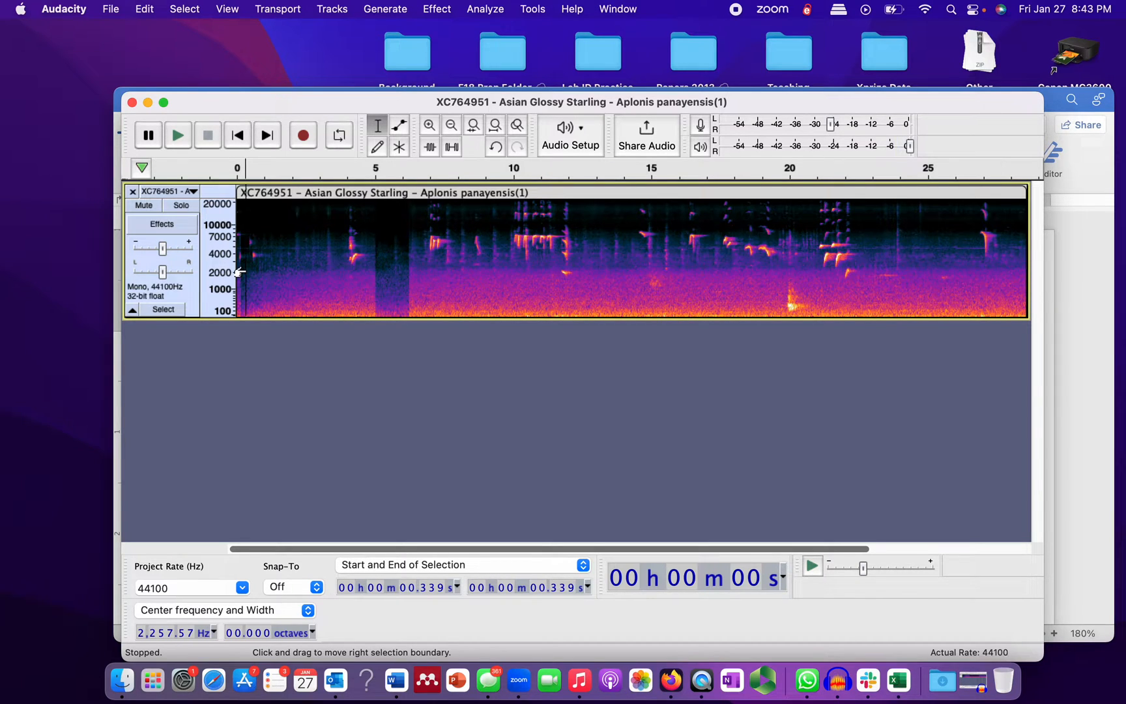
pyautogui.press('space')
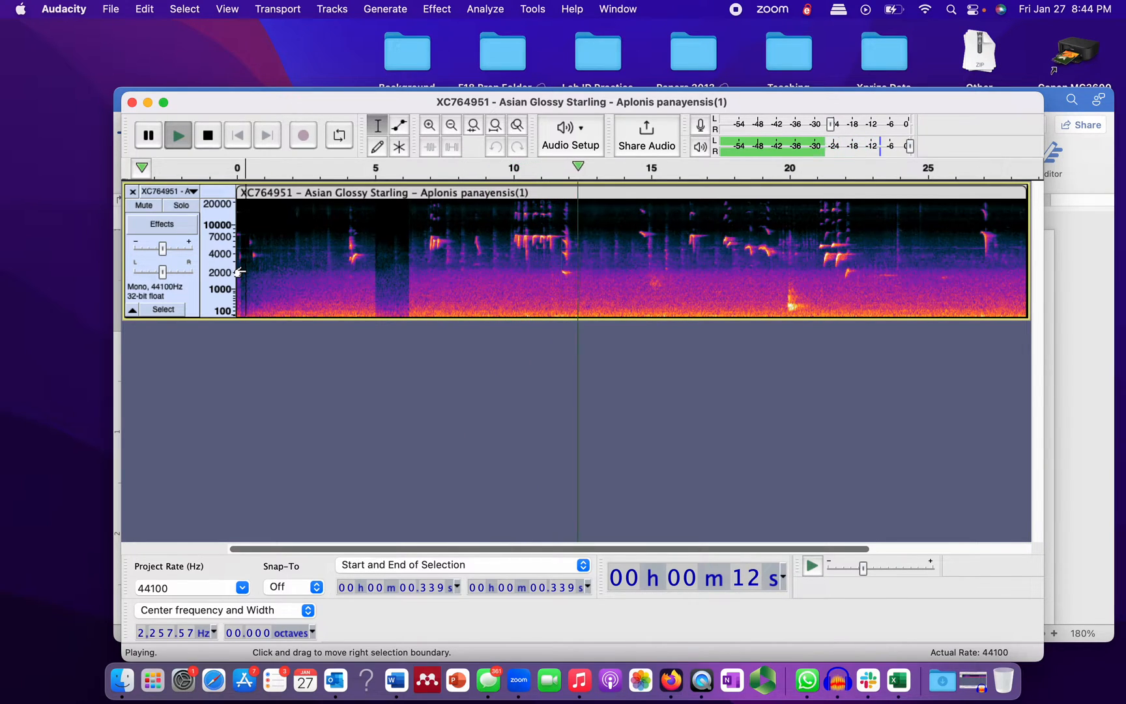
pyautogui.press('space')
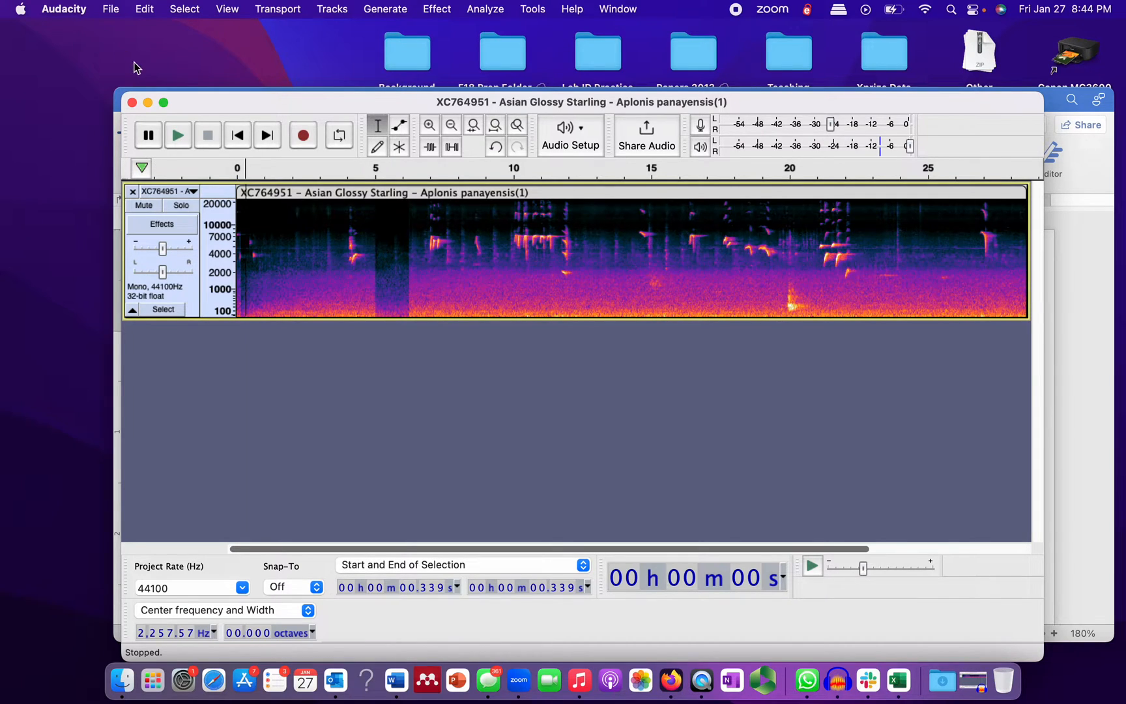
# Open the recently used recording "Asian Emerald Dove_Chalcophaps indica_ML460651141.mp3" from the Downloads folder.
pyautogui.click(113, 8)
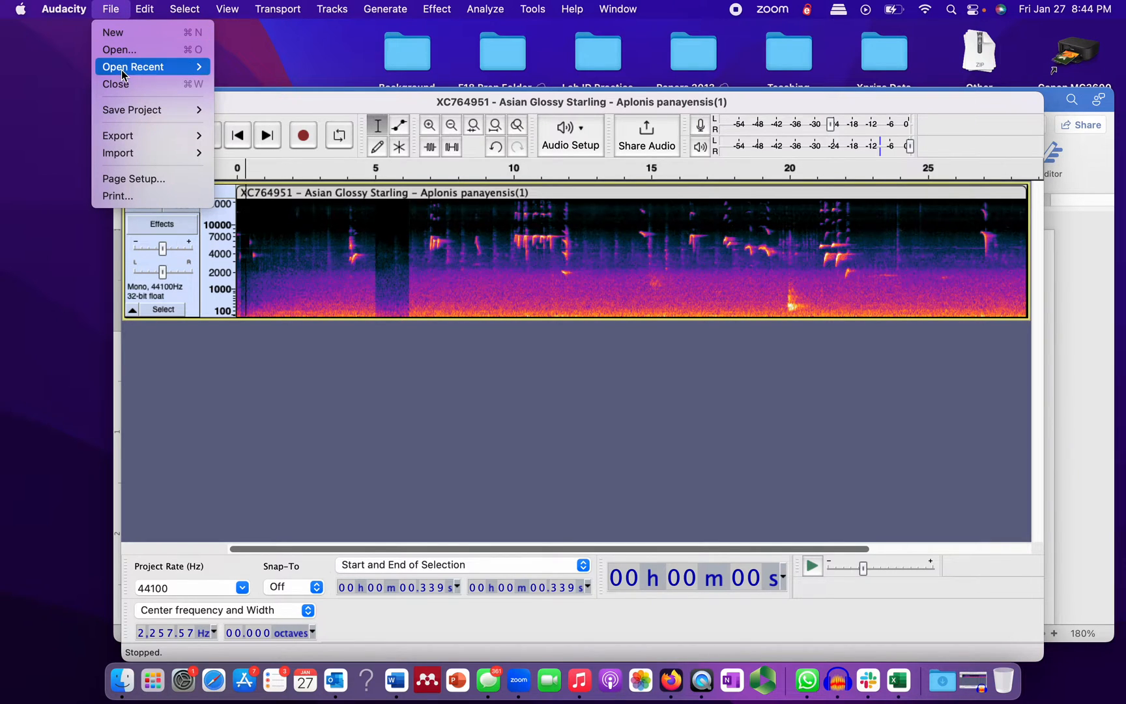
pyautogui.moveTo(122, 70)
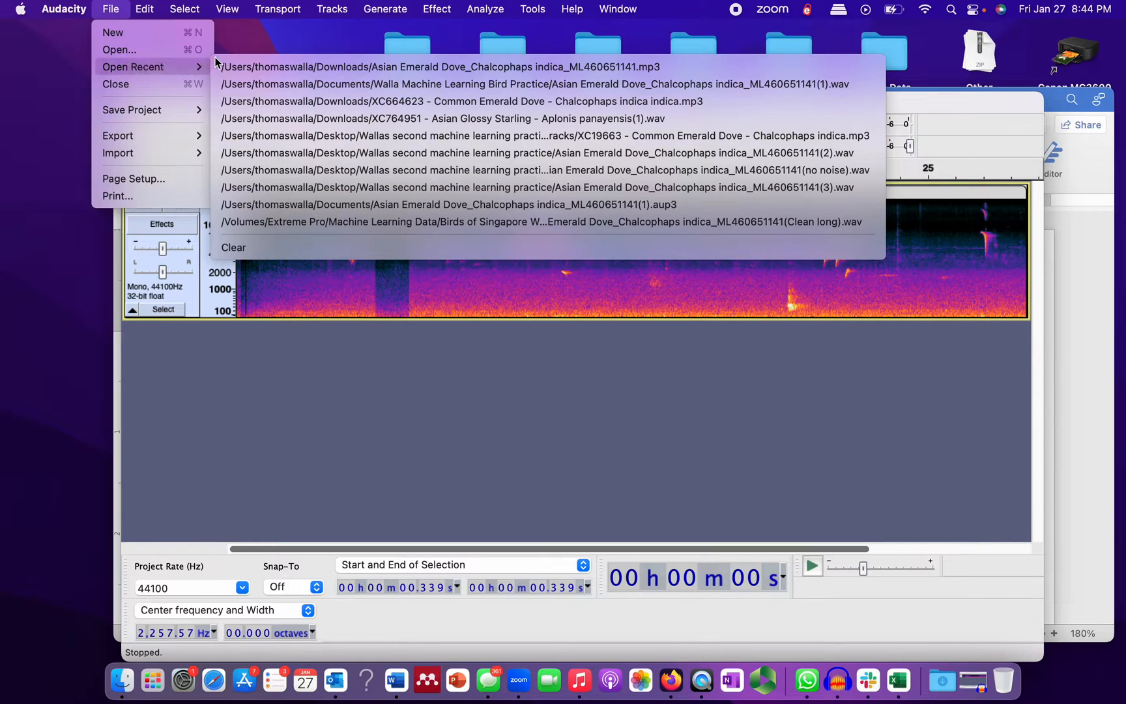
pyautogui.click(317, 67)
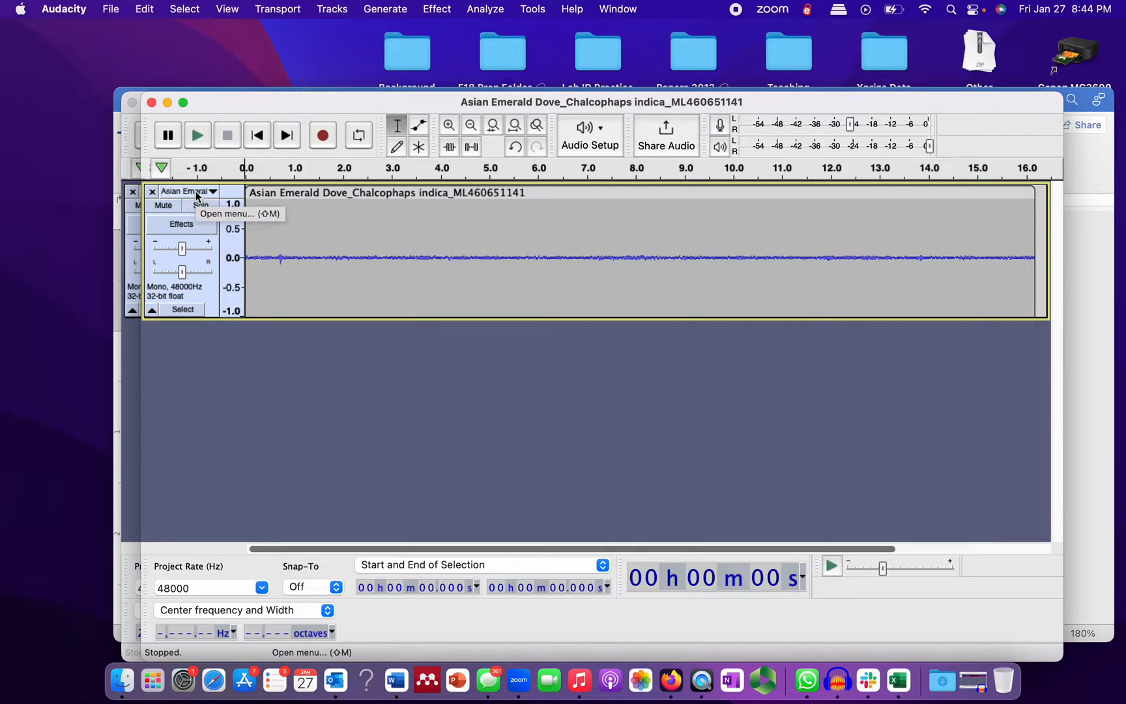
# Expand the Asian Emerald Dove window to full screen and display its track as a spectrogram.
pyautogui.click(185, 103)
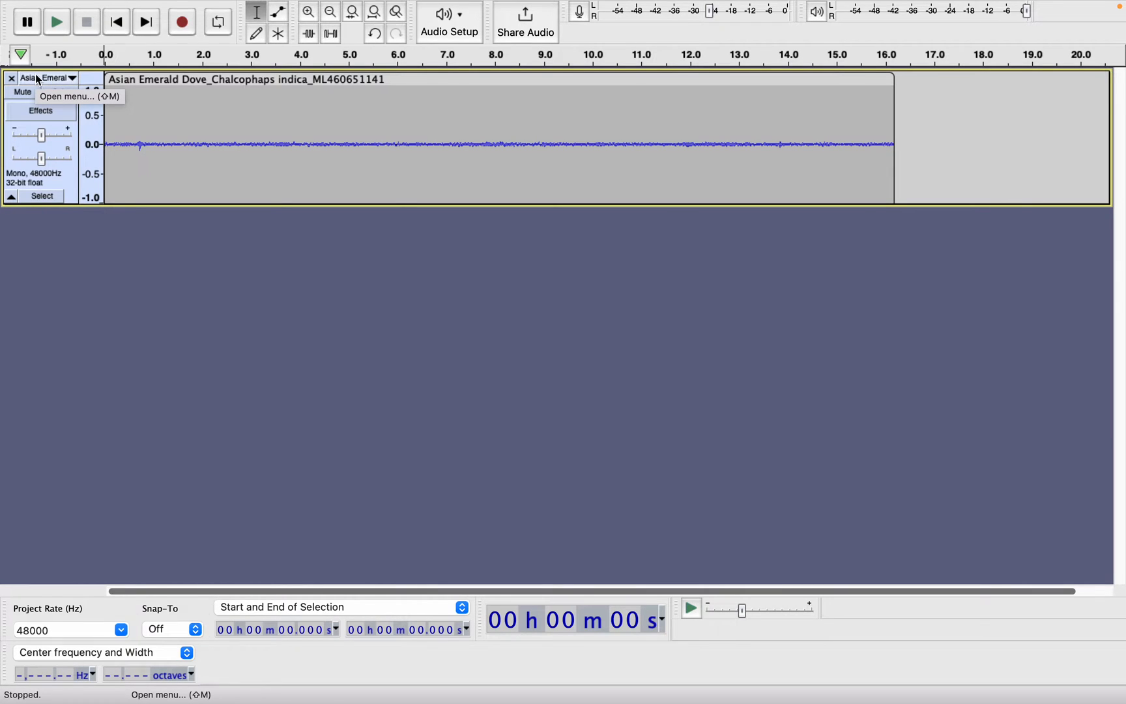
pyautogui.click(73, 79)
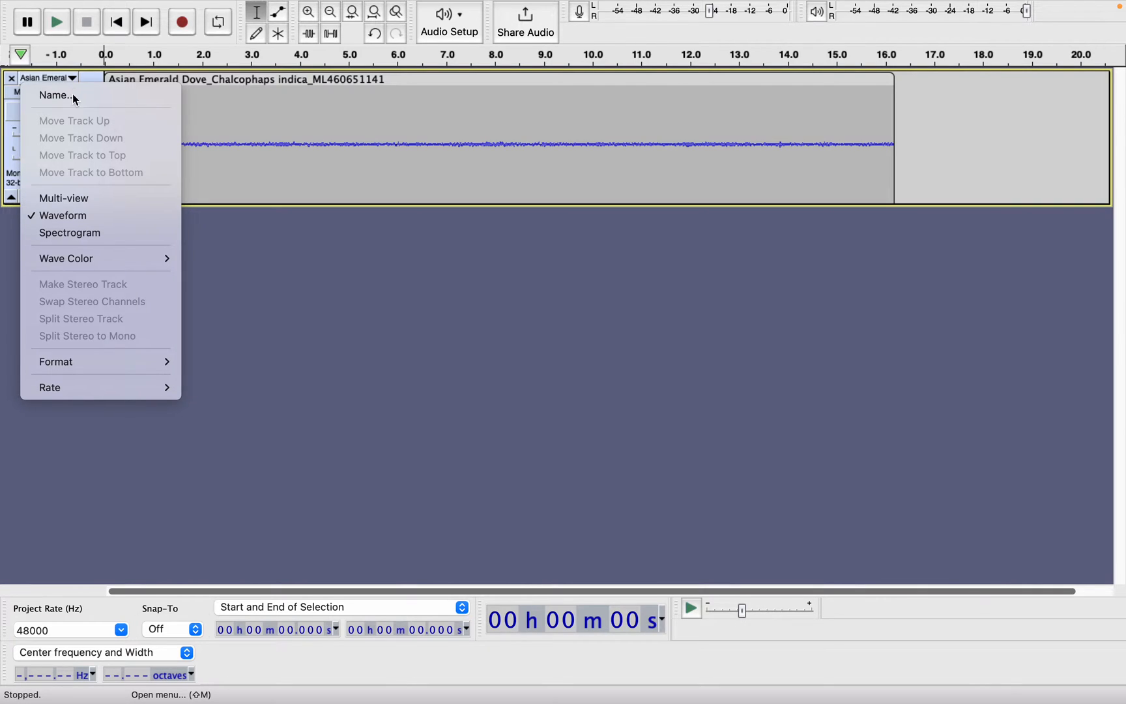
pyautogui.click(80, 234)
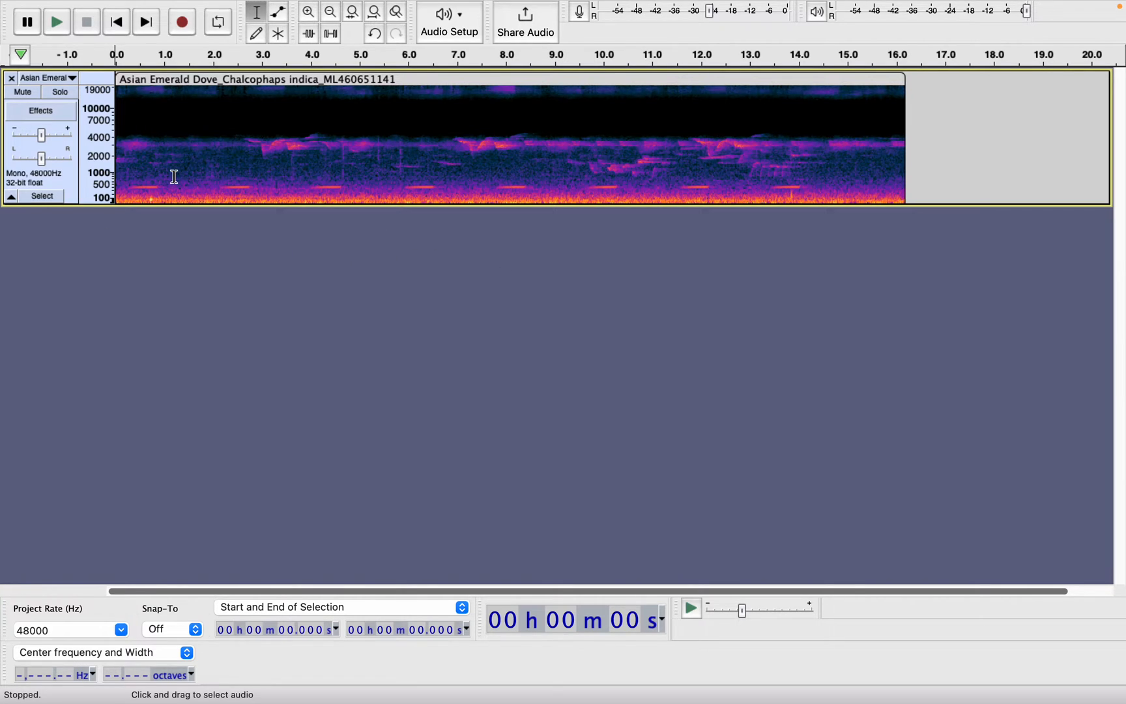
# Listen to the dove recording from its beginning and again from about 1.9 s, raising the playback volume.
pyautogui.press('space')
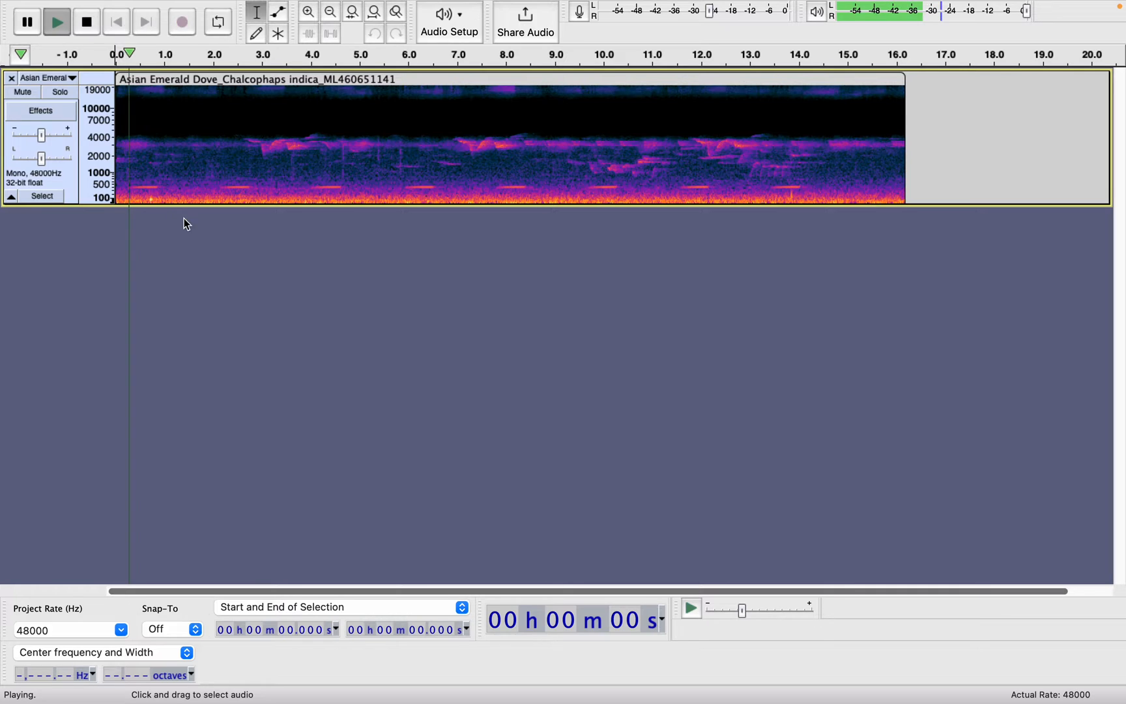
pyautogui.press('XF86AudioRaiseVolume')
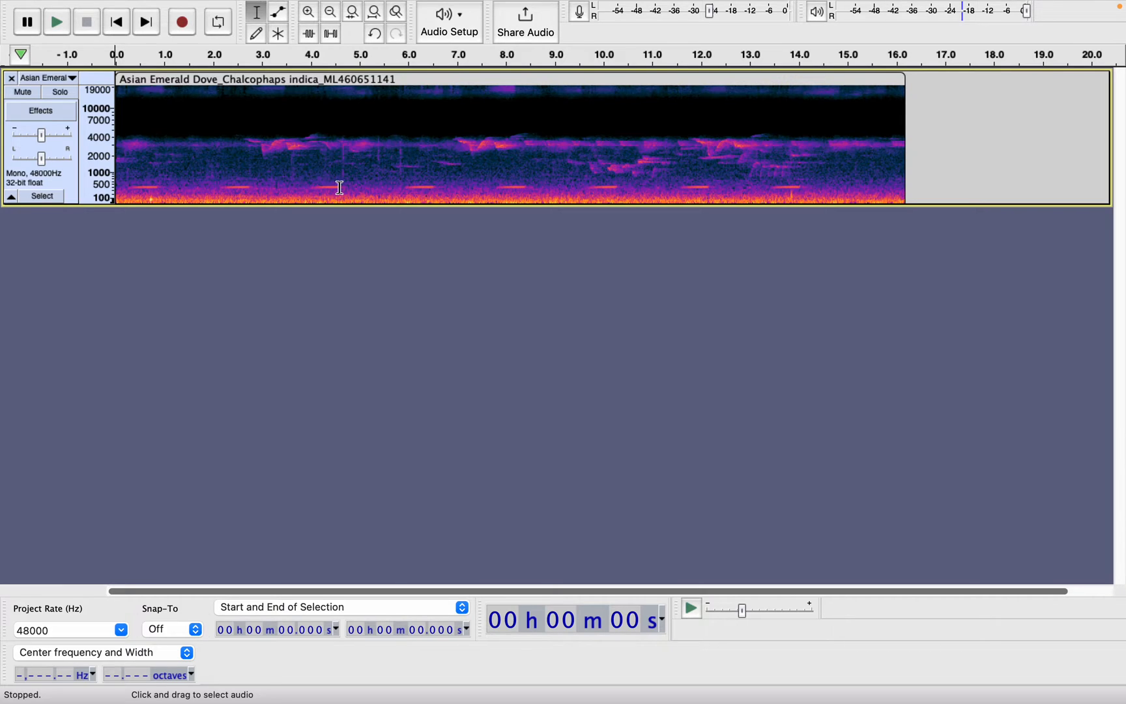
pyautogui.click(210, 160)
pyautogui.press('space')
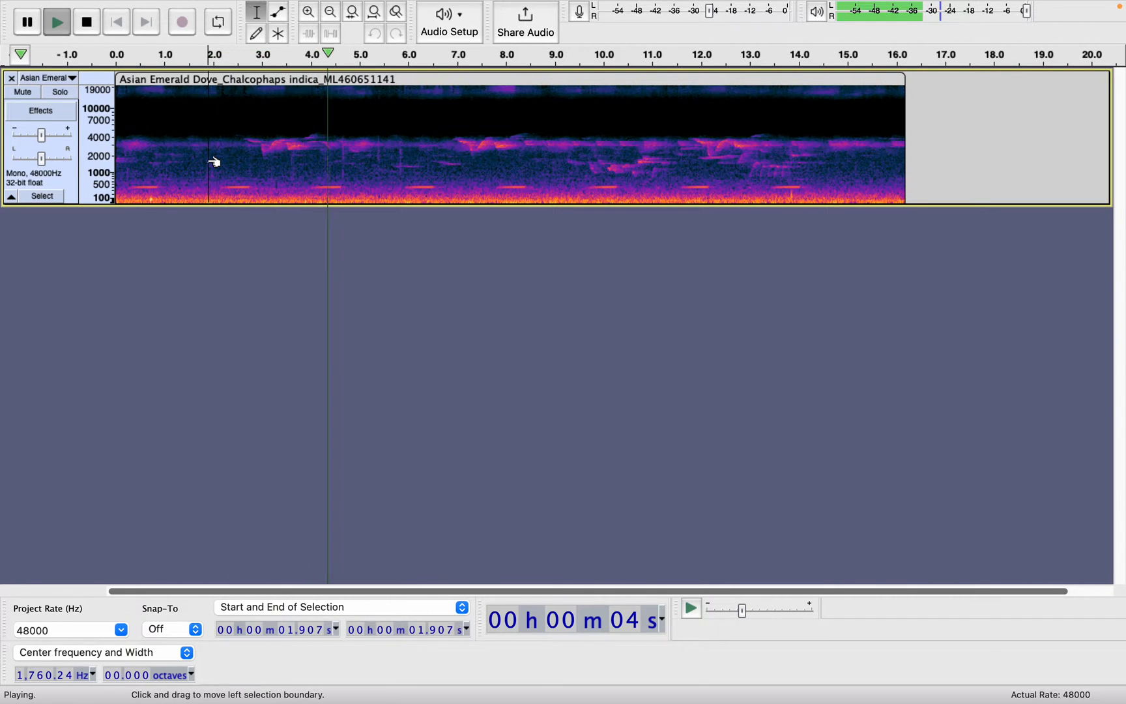
pyautogui.press('space')
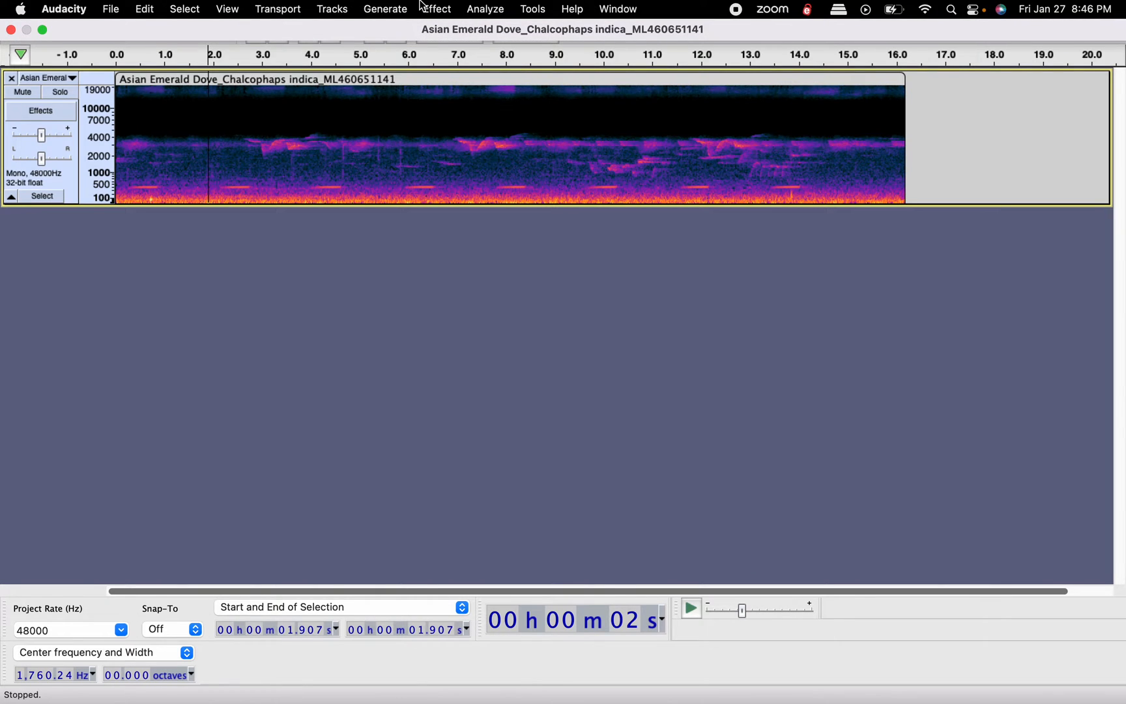
pyautogui.click(437, 10)
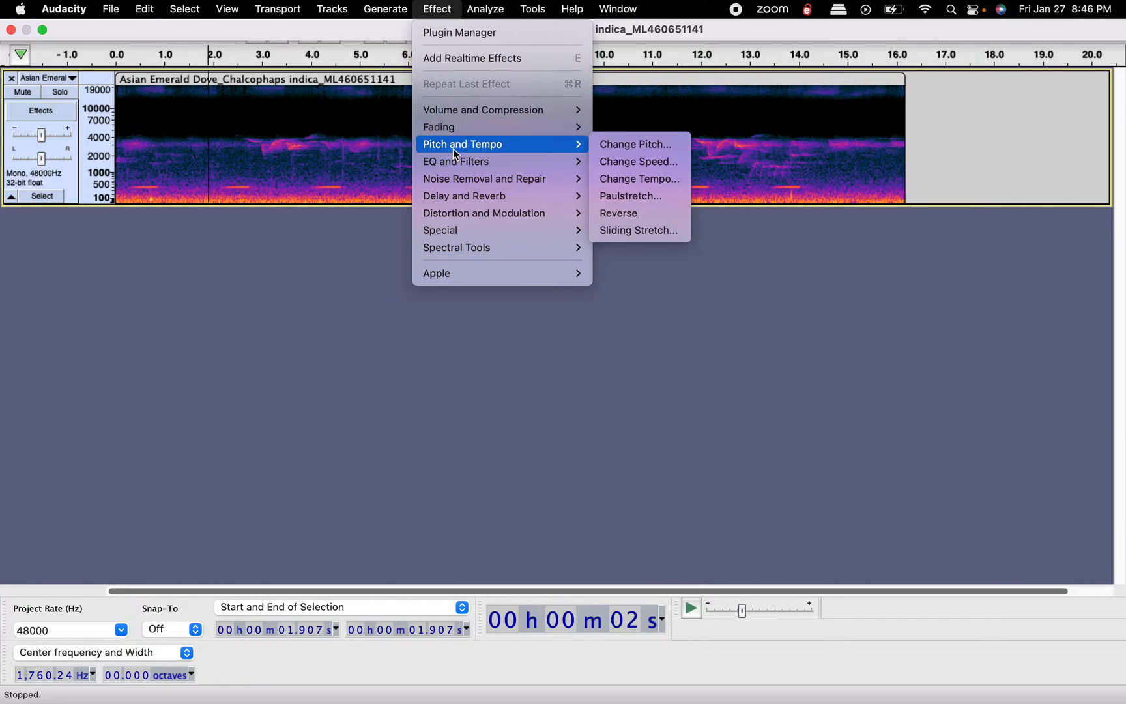
pyautogui.moveTo(460, 118)
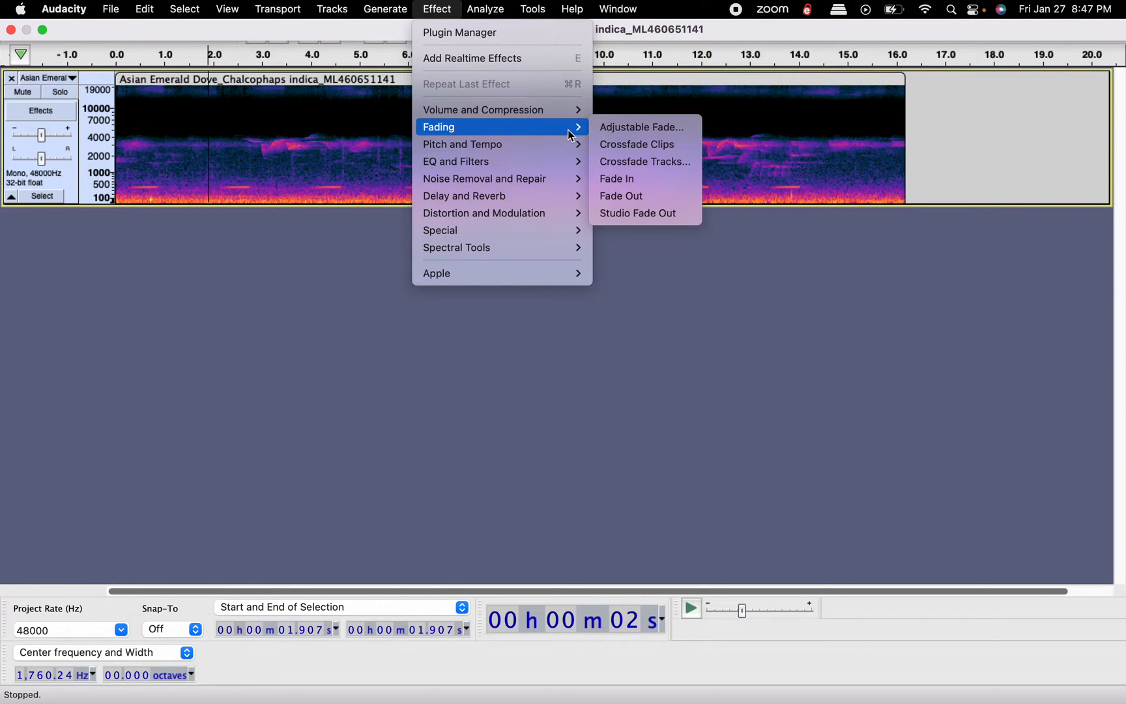
pyautogui.click(633, 112)
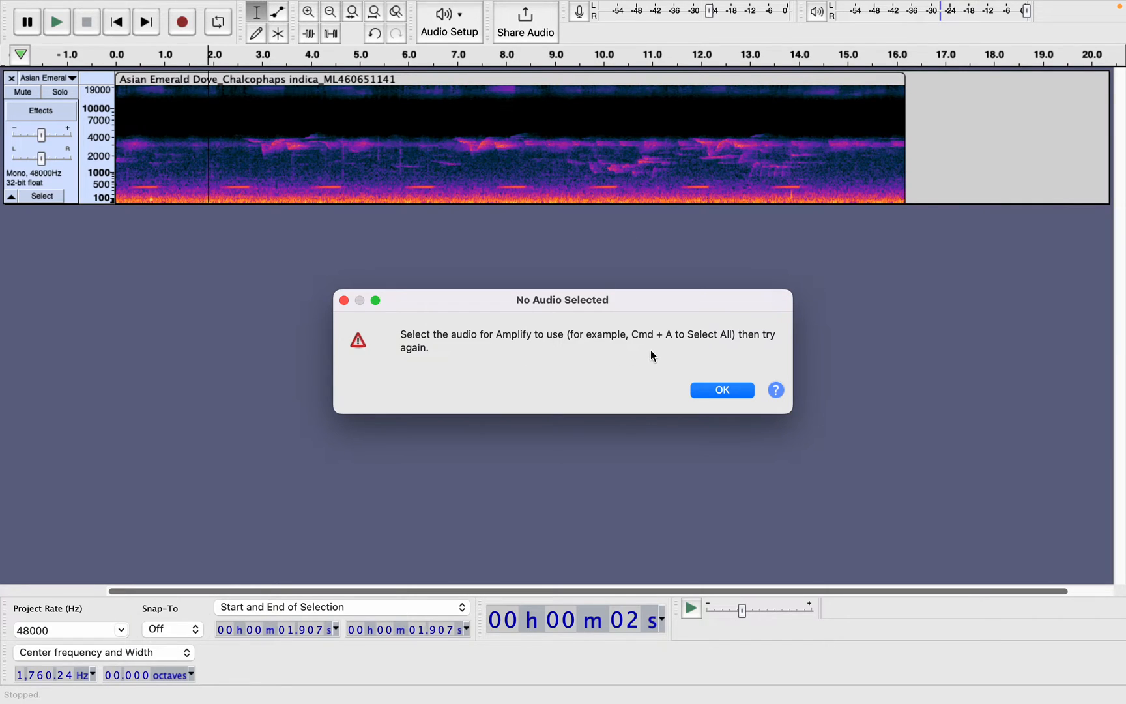
pyautogui.click(724, 391)
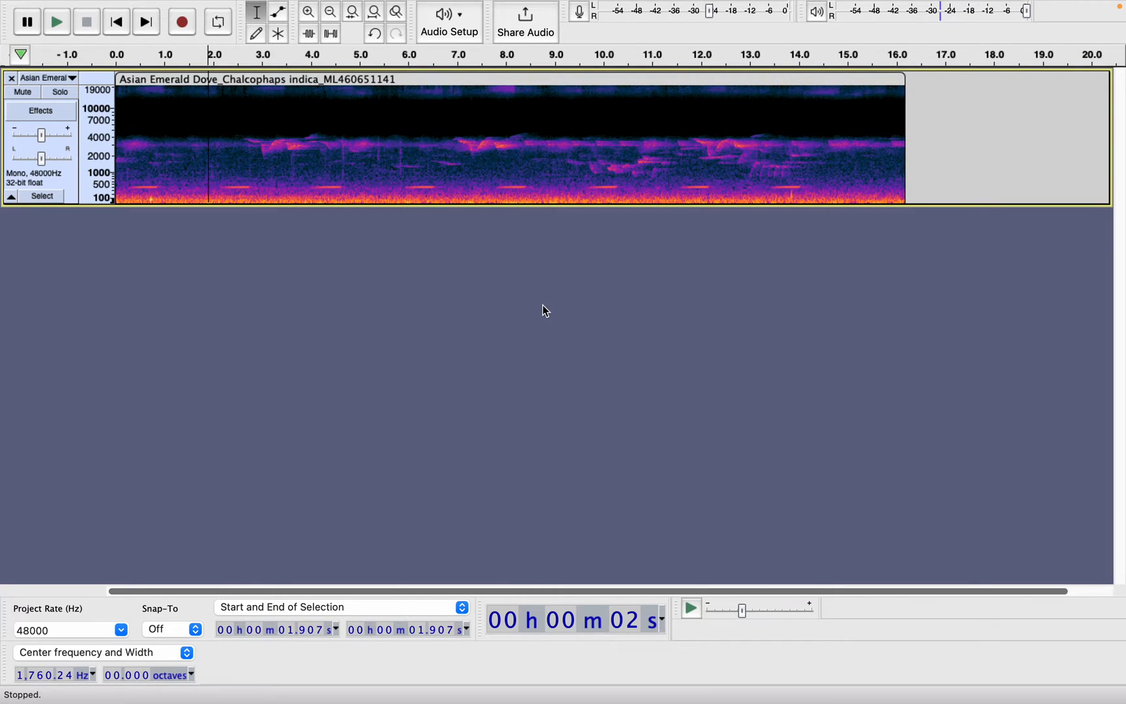
# Amplify the entire dove track by 19.828 dB without clipping and play it back.
pyautogui.press('super+a')
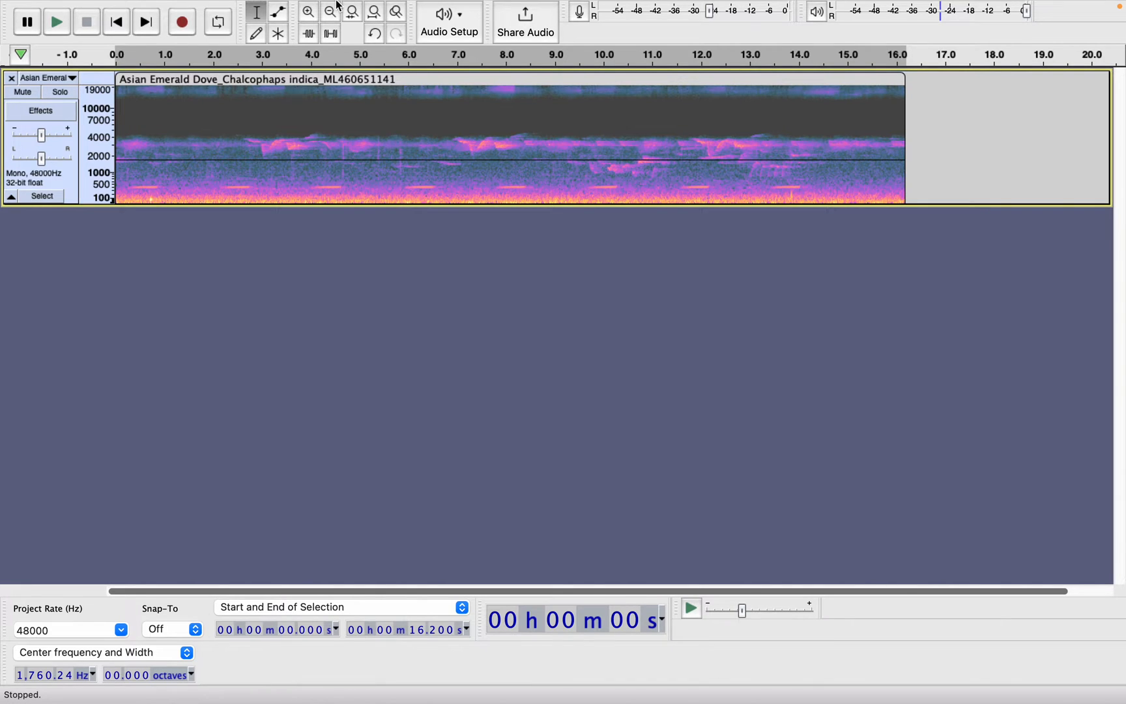
pyautogui.moveTo(328, 6)
pyautogui.click(437, 12)
pyautogui.moveTo(454, 109)
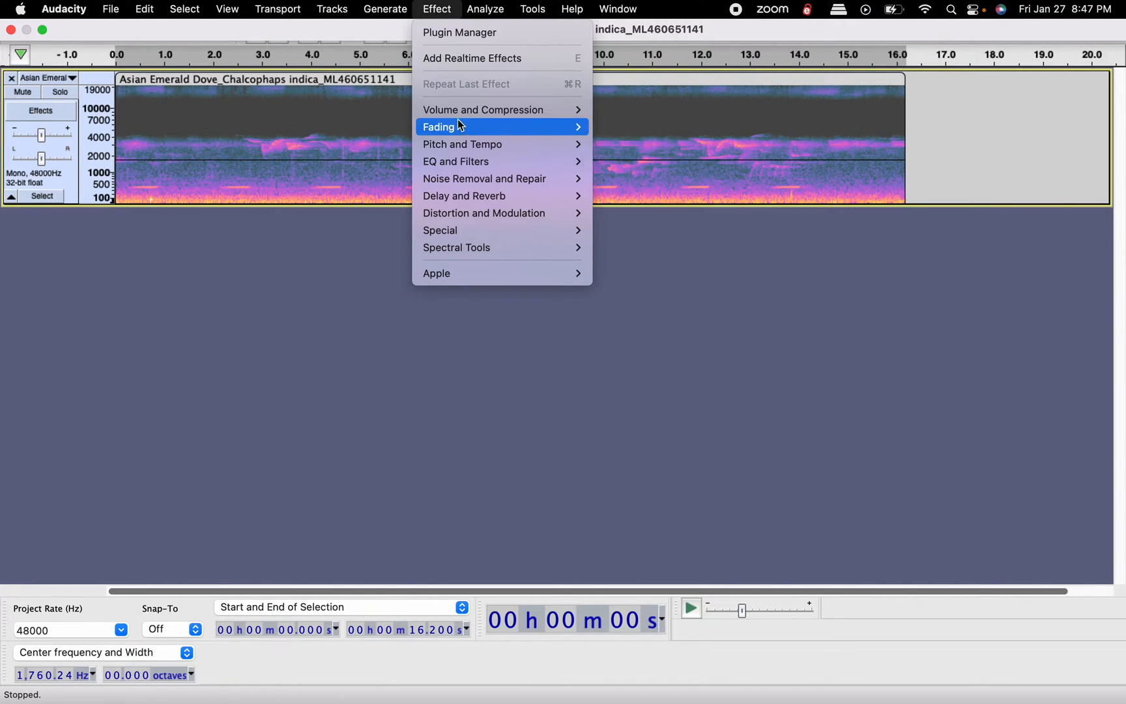
pyautogui.click(627, 111)
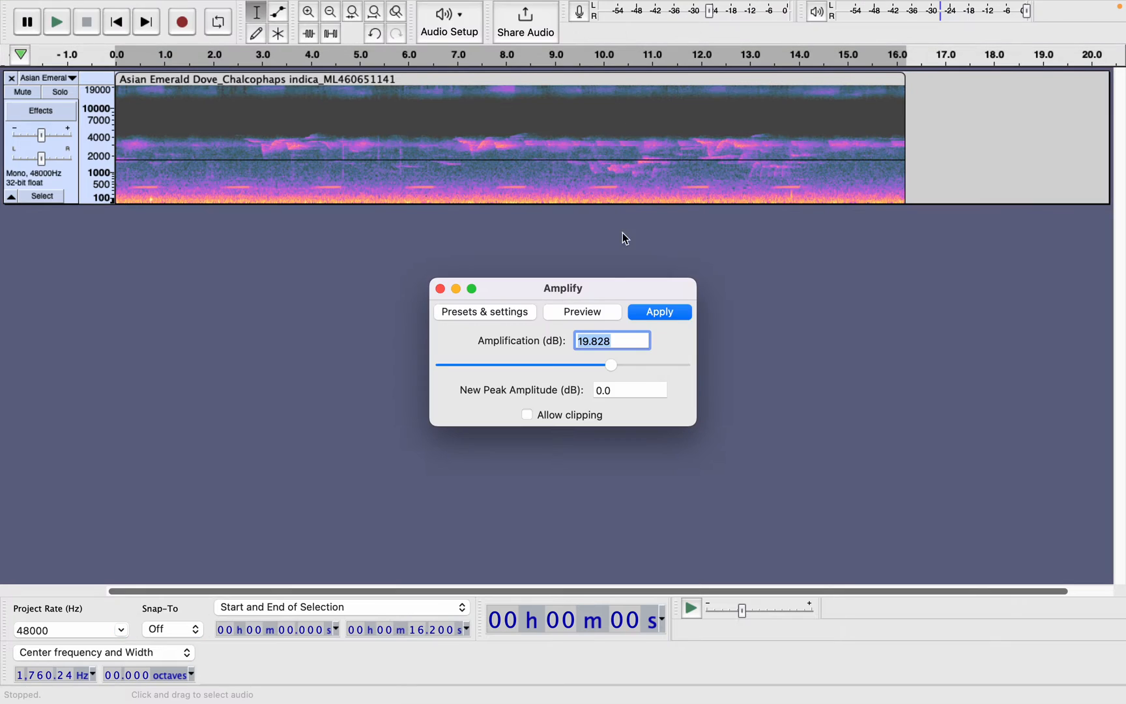
pyautogui.click(675, 314)
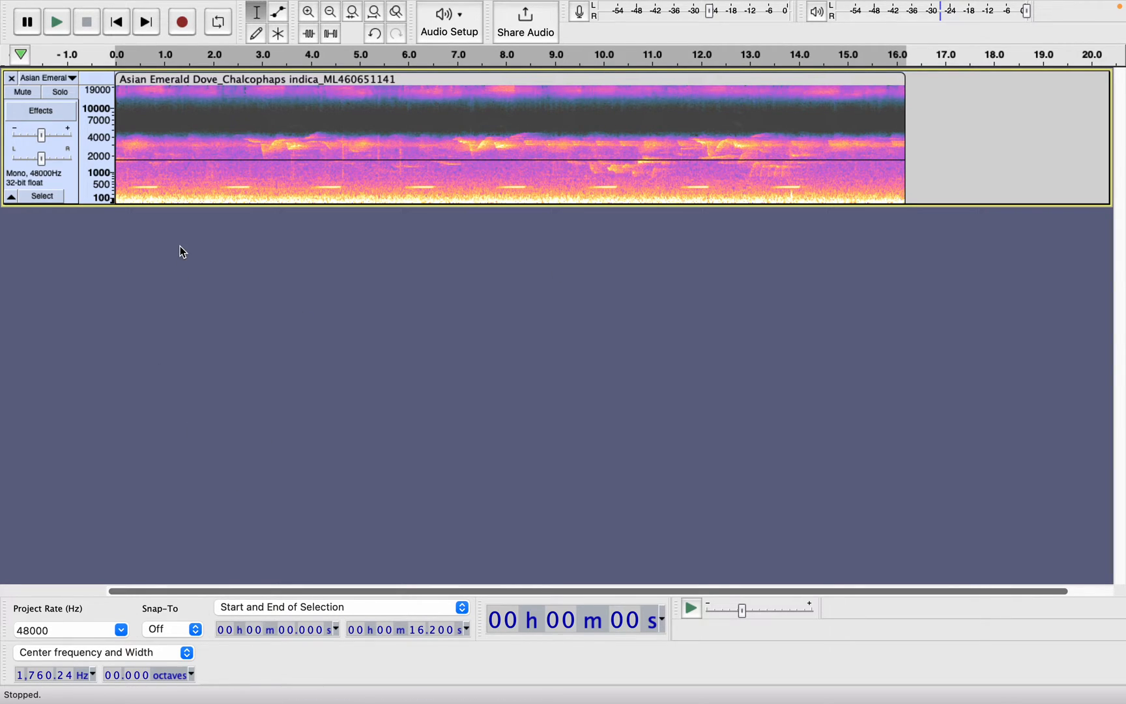
pyautogui.press('space')
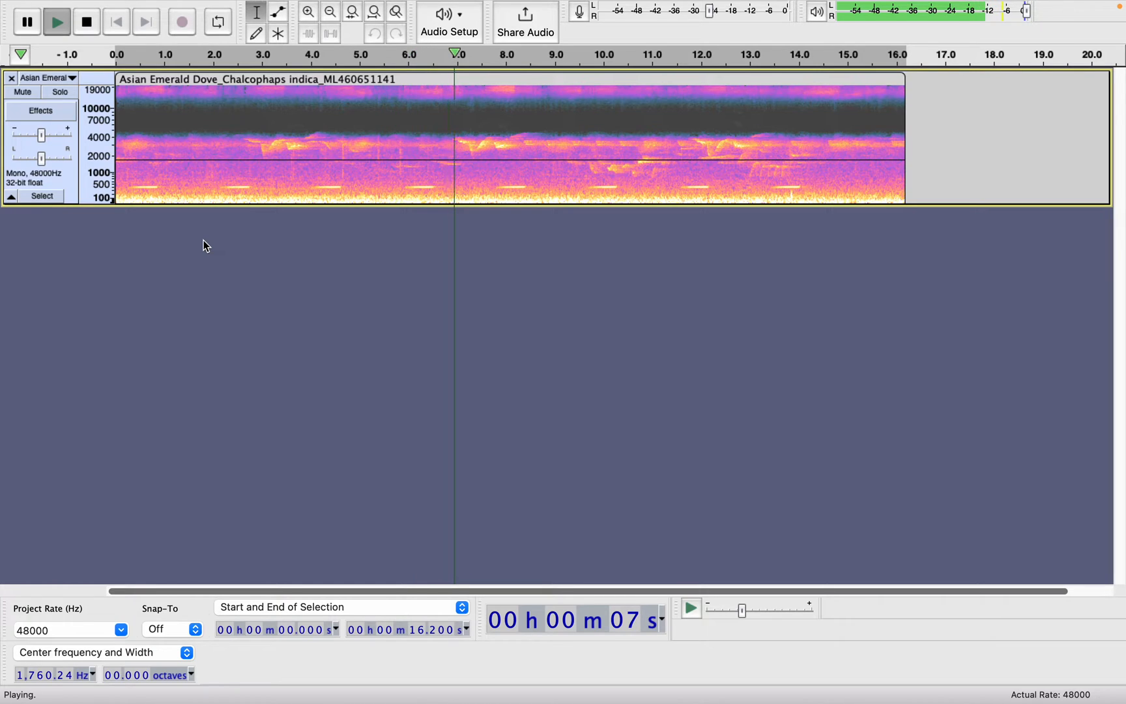
pyautogui.press('space')
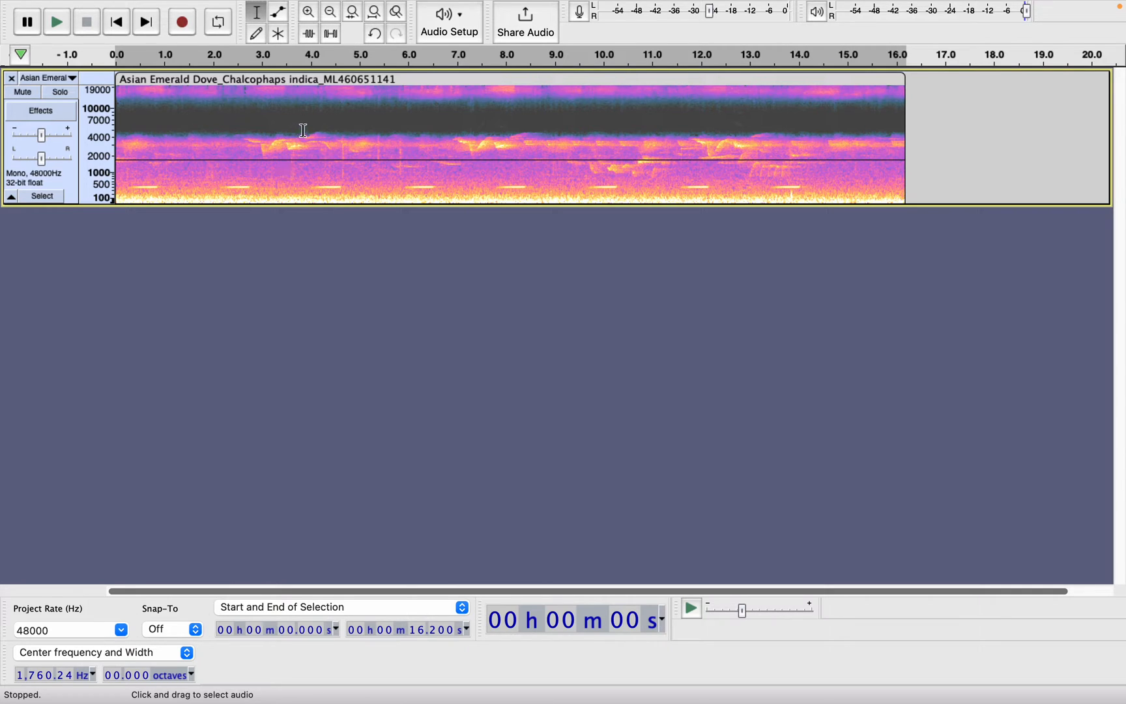
# Apply a Low-Pass Filter with a frequency of 400 Hz to the entire dove track and play it back.
pyautogui.moveTo(321, 7)
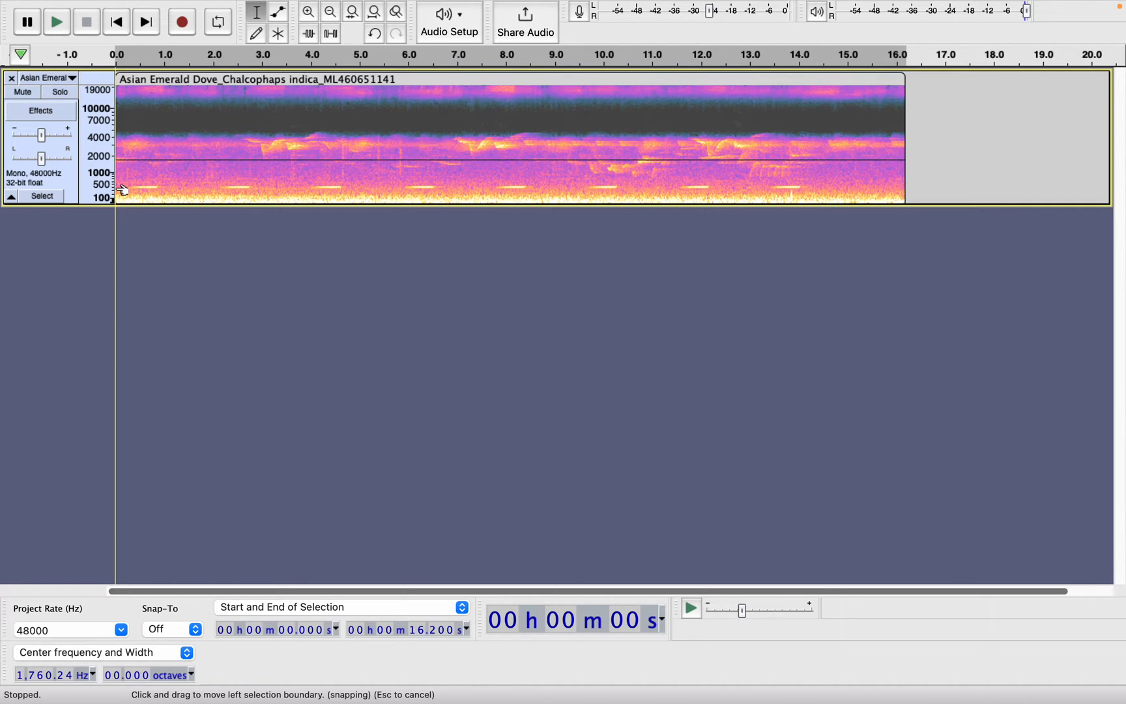
pyautogui.moveTo(287, 5)
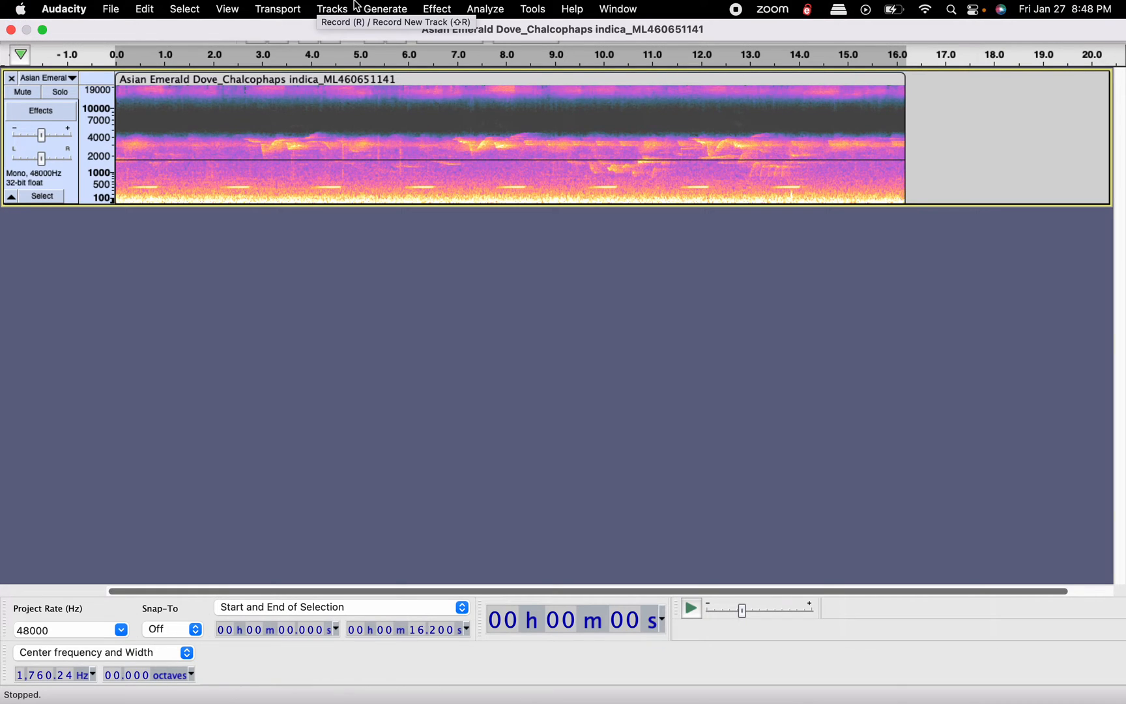
pyautogui.click(434, 9)
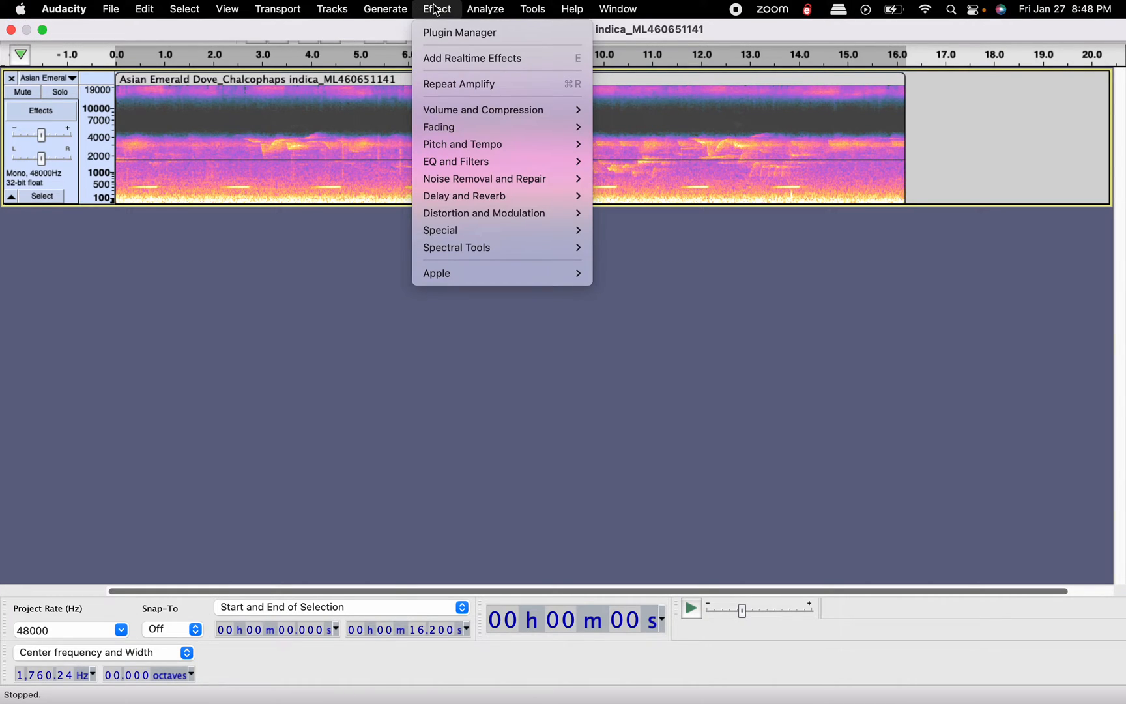
pyautogui.moveTo(438, 167)
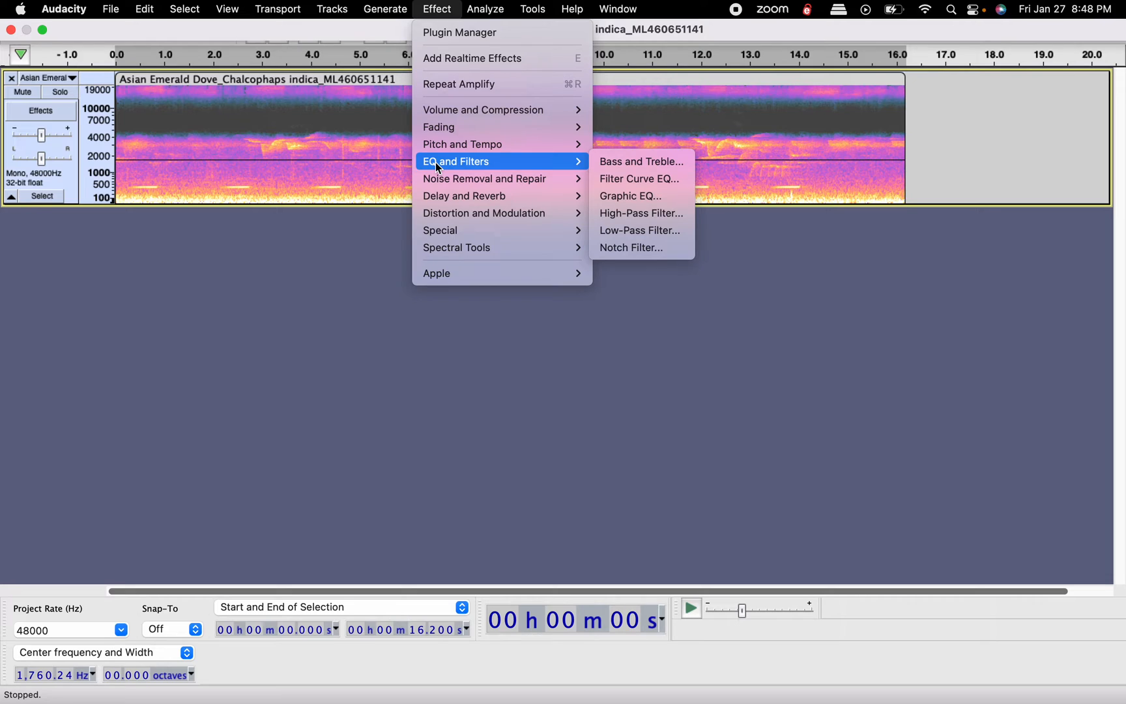
pyautogui.click(670, 229)
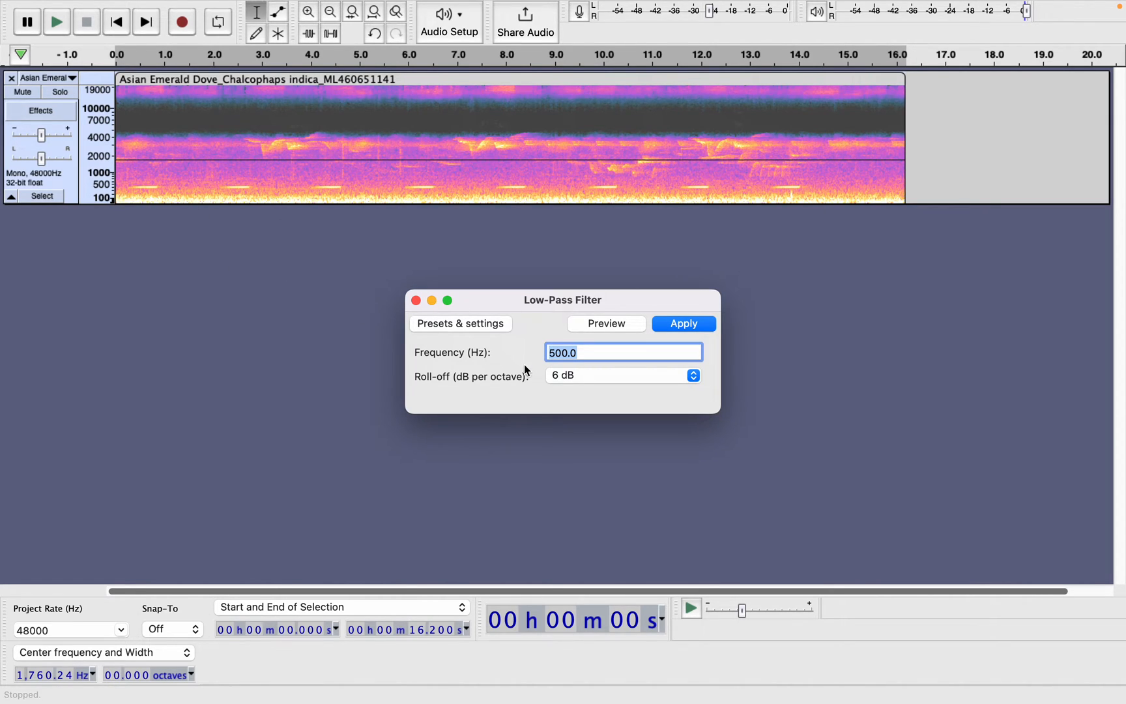
pyautogui.write('400')
pyautogui.click(697, 321)
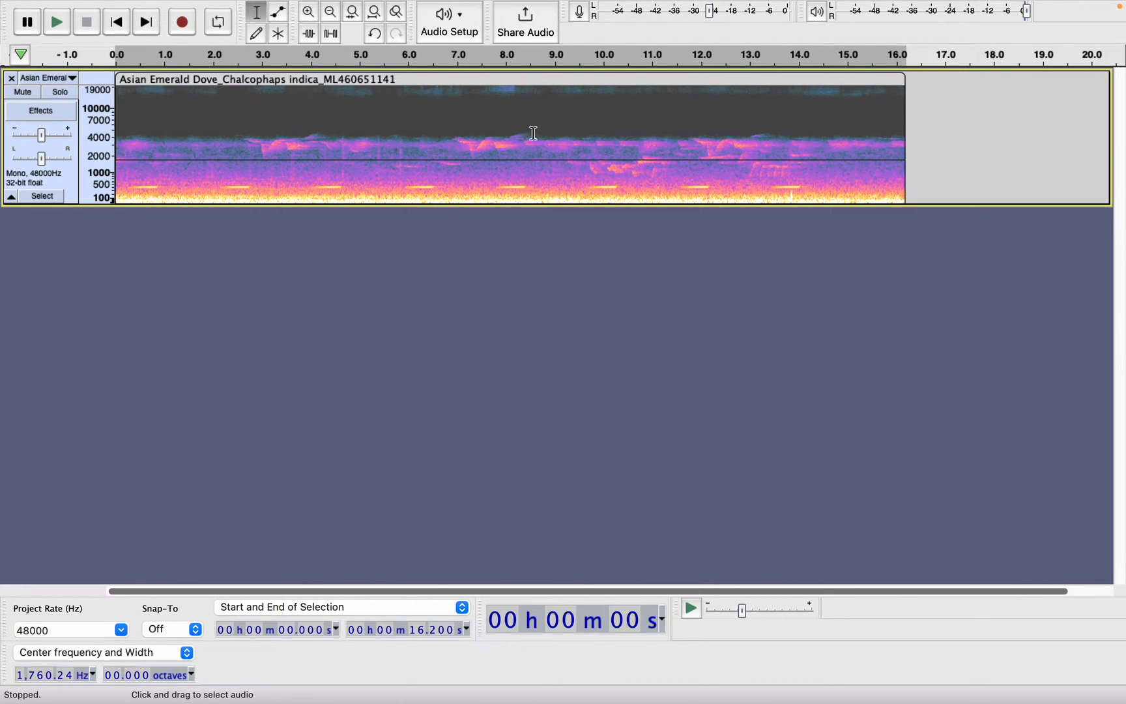
pyautogui.press('space')
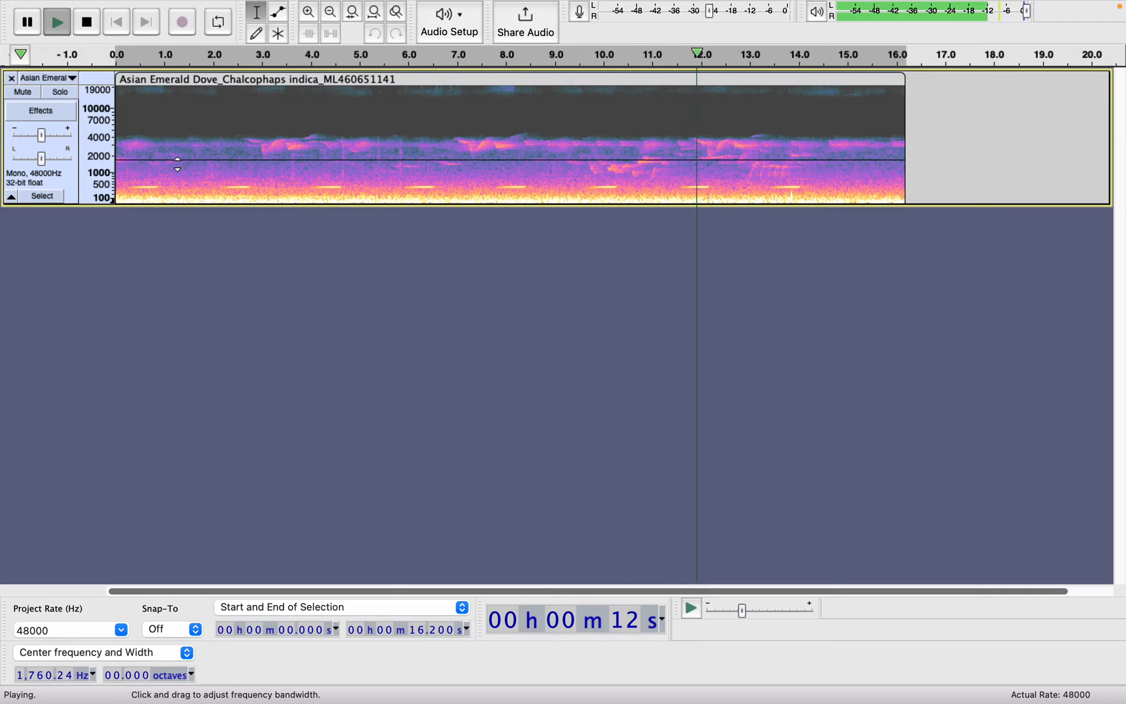
pyautogui.press('space')
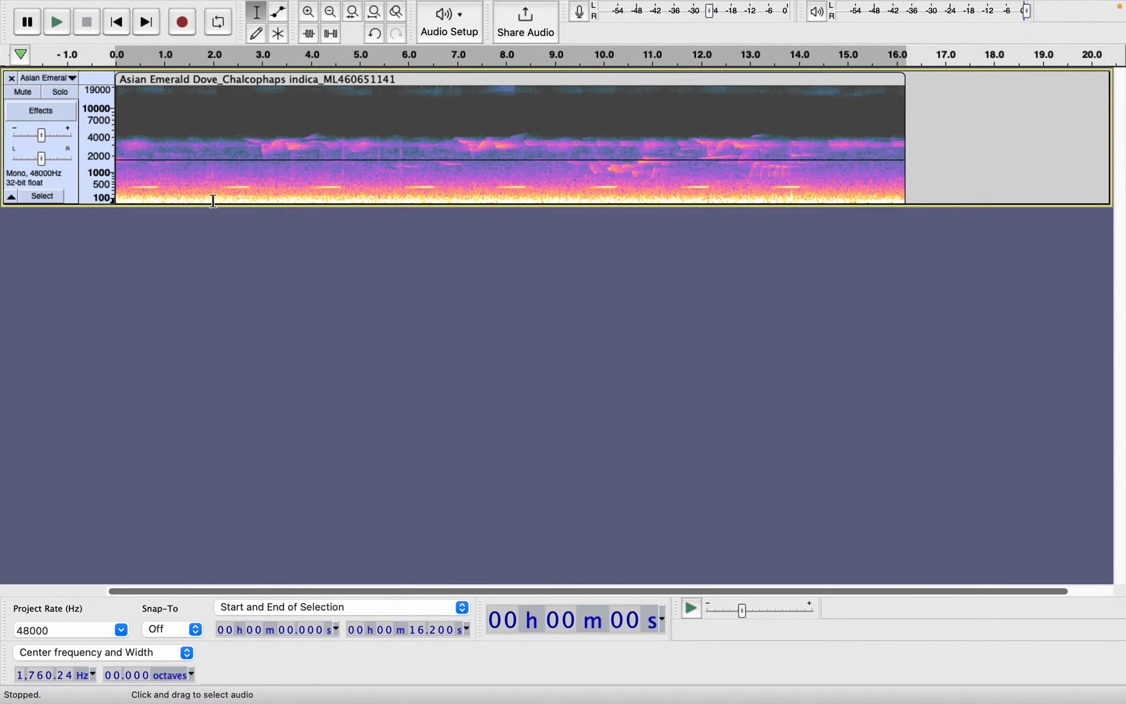
pyautogui.hscroll(2, 182, 195)
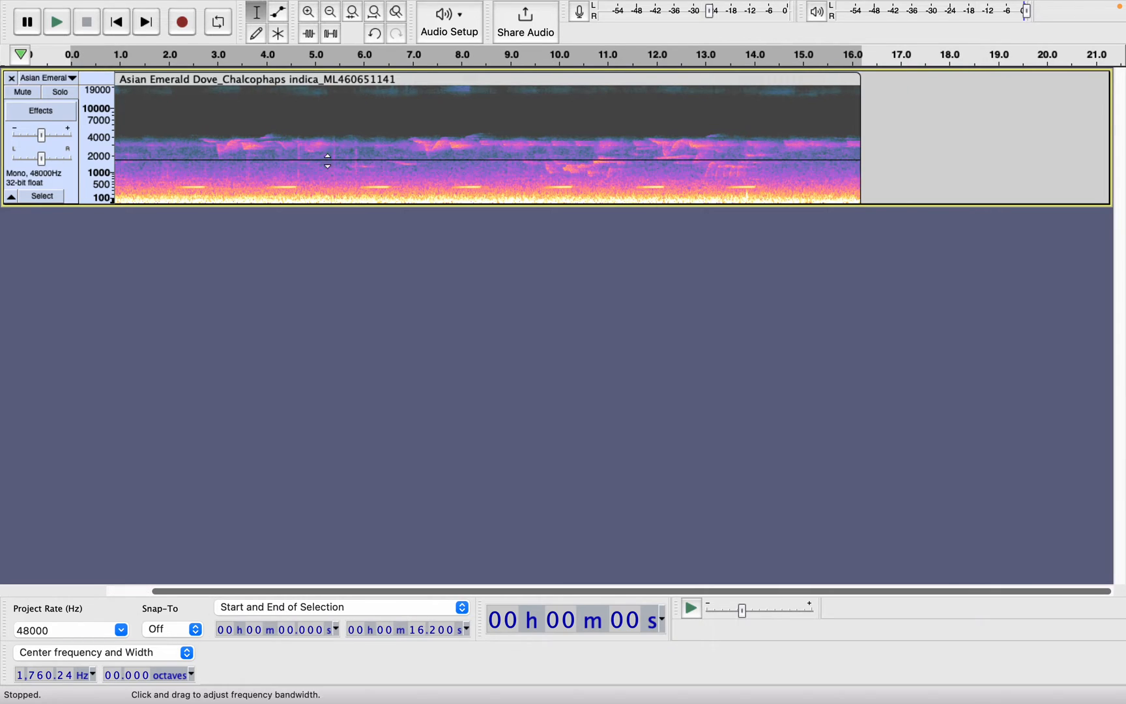
pyautogui.hscroll(-2, 418, 172)
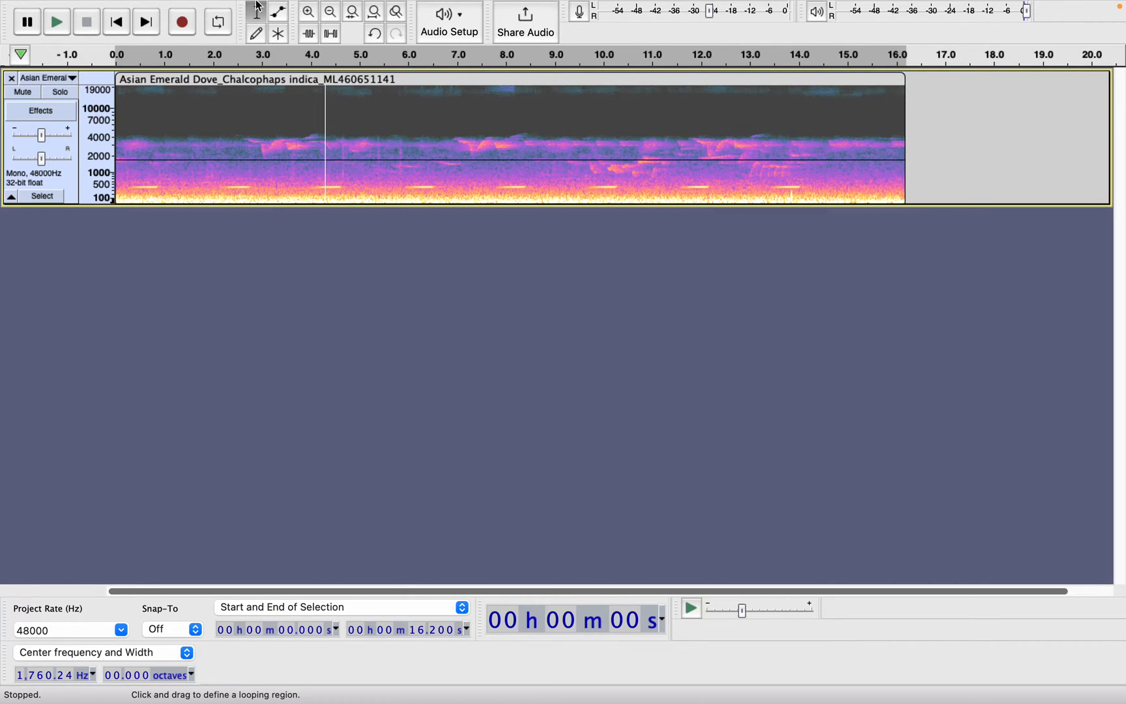
pyautogui.moveTo(201, 5)
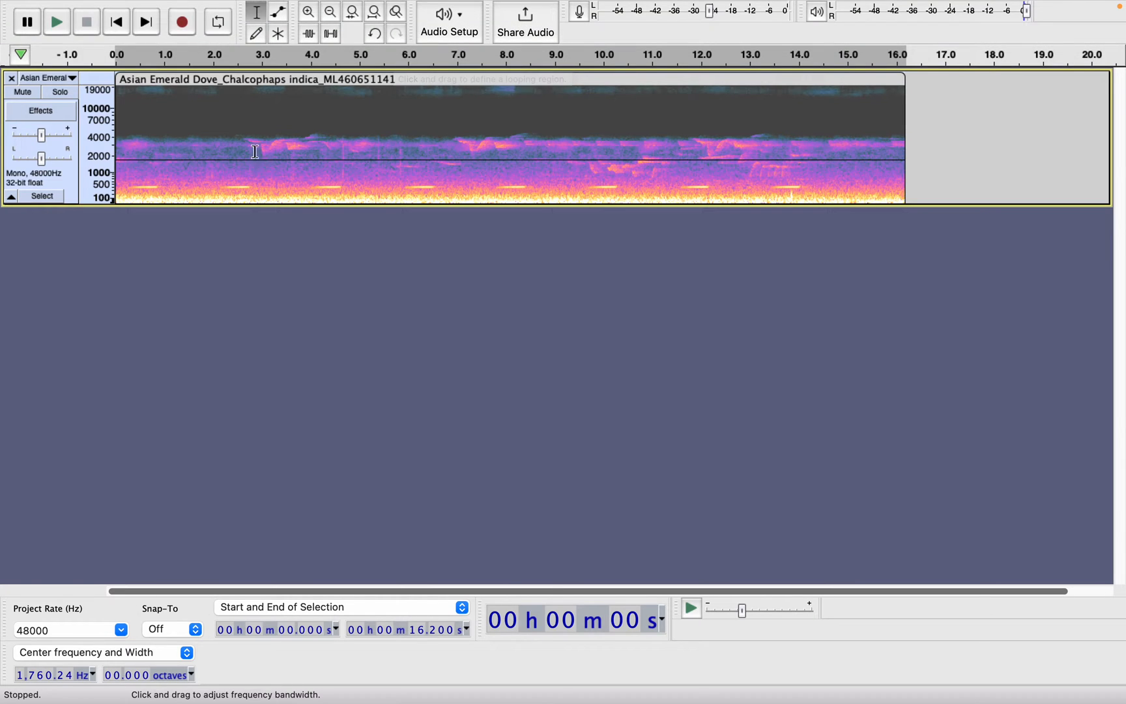
# Spectral-delete the sounds from about 2.69 to 5.64 s, in a band centred near 2,681 Hz and about 1.39 octaves wide.
pyautogui.moveTo(247, 140); pyautogui.dragTo(376, 136)
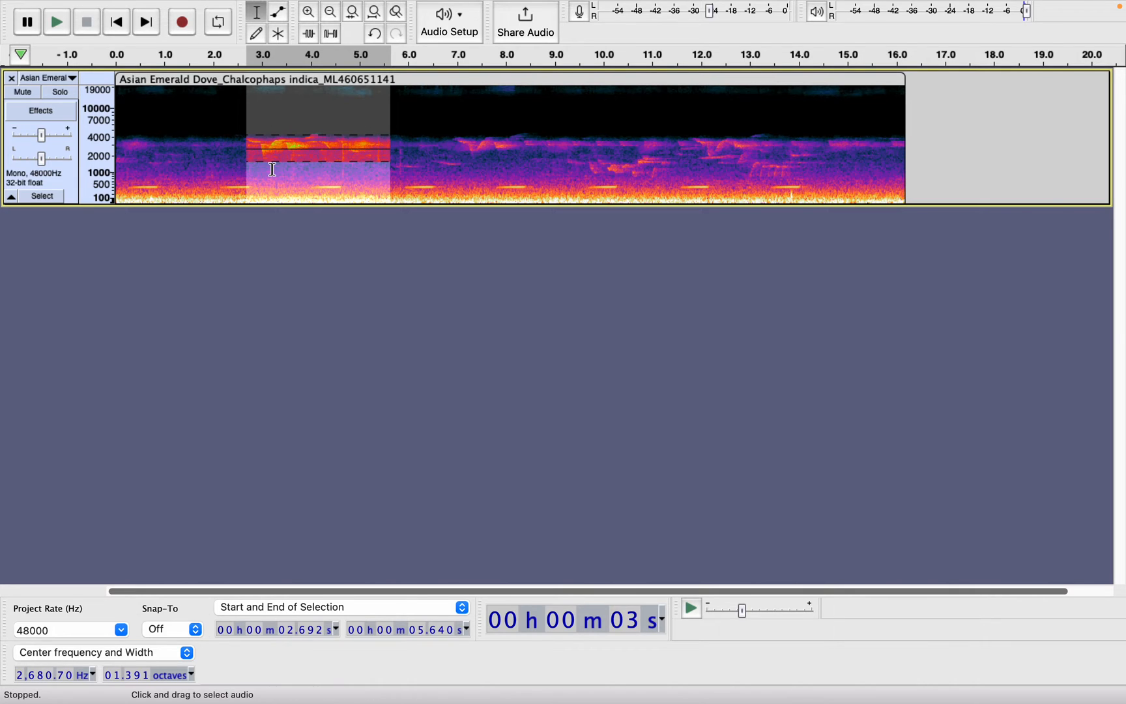
pyautogui.click(437, 10)
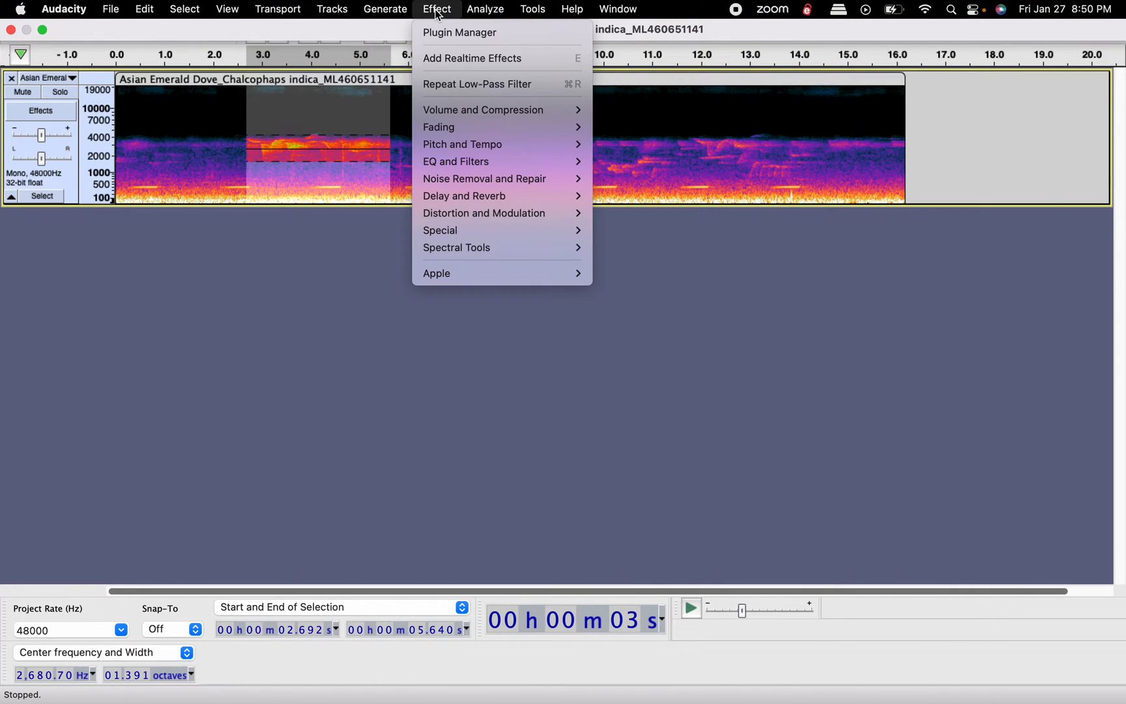
pyautogui.moveTo(469, 253)
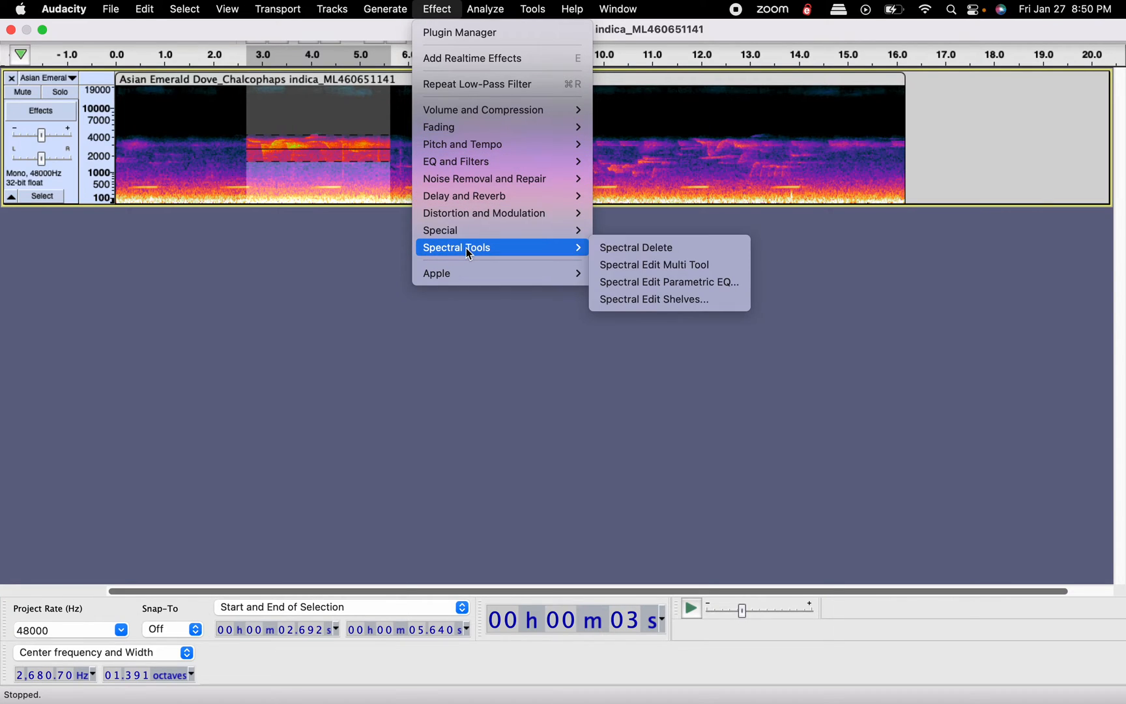
pyautogui.click(661, 251)
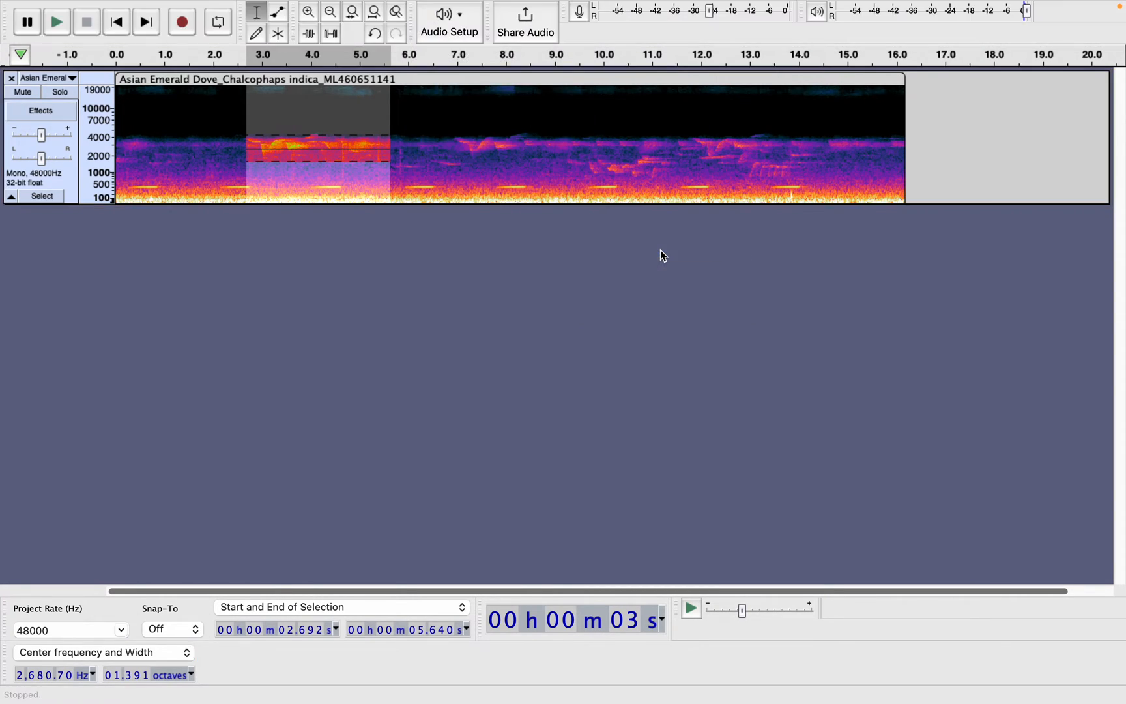
# Spectral-delete the sounds from about 6.97 to 9.07 s, in a band centred near 2,795 Hz and about 0.89 octaves wide.
pyautogui.click(455, 138)
pyautogui.moveTo(455, 139); pyautogui.dragTo(556, 156)
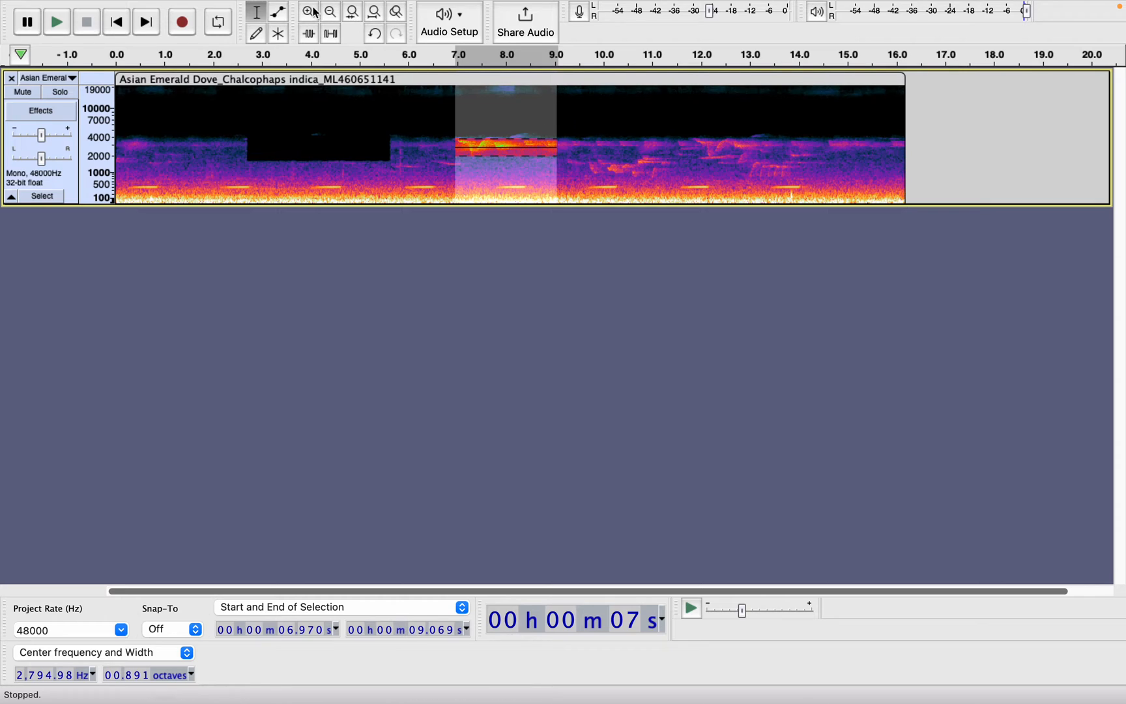
pyautogui.moveTo(331, 5)
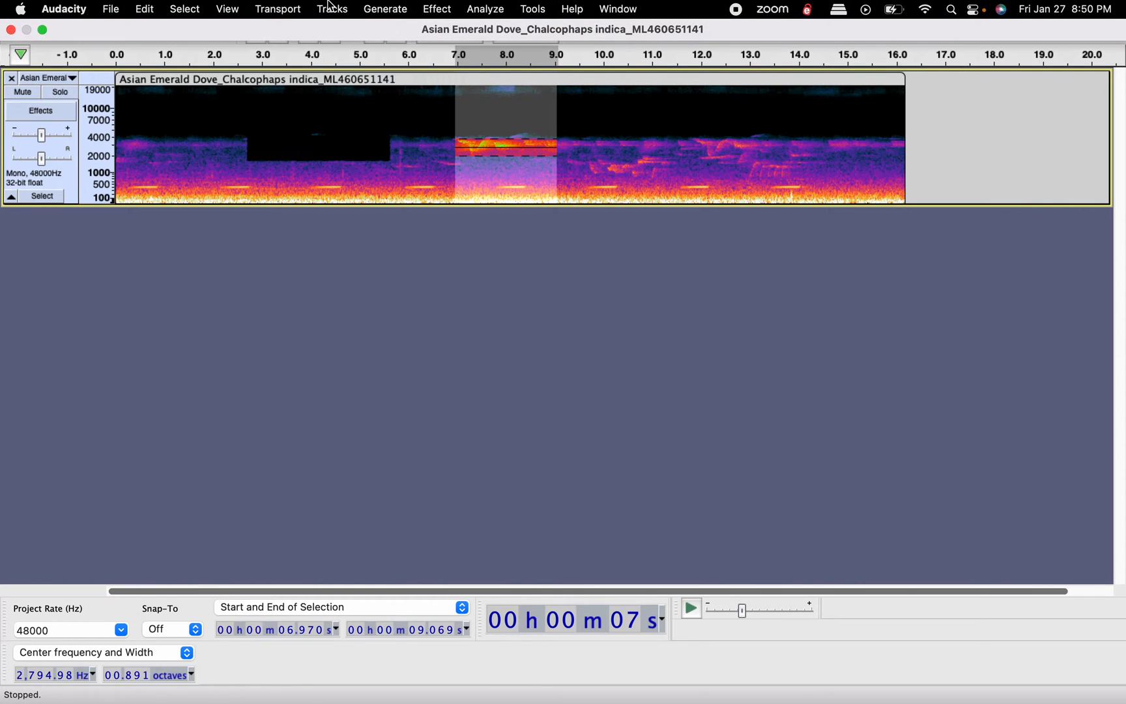
pyautogui.click(448, 10)
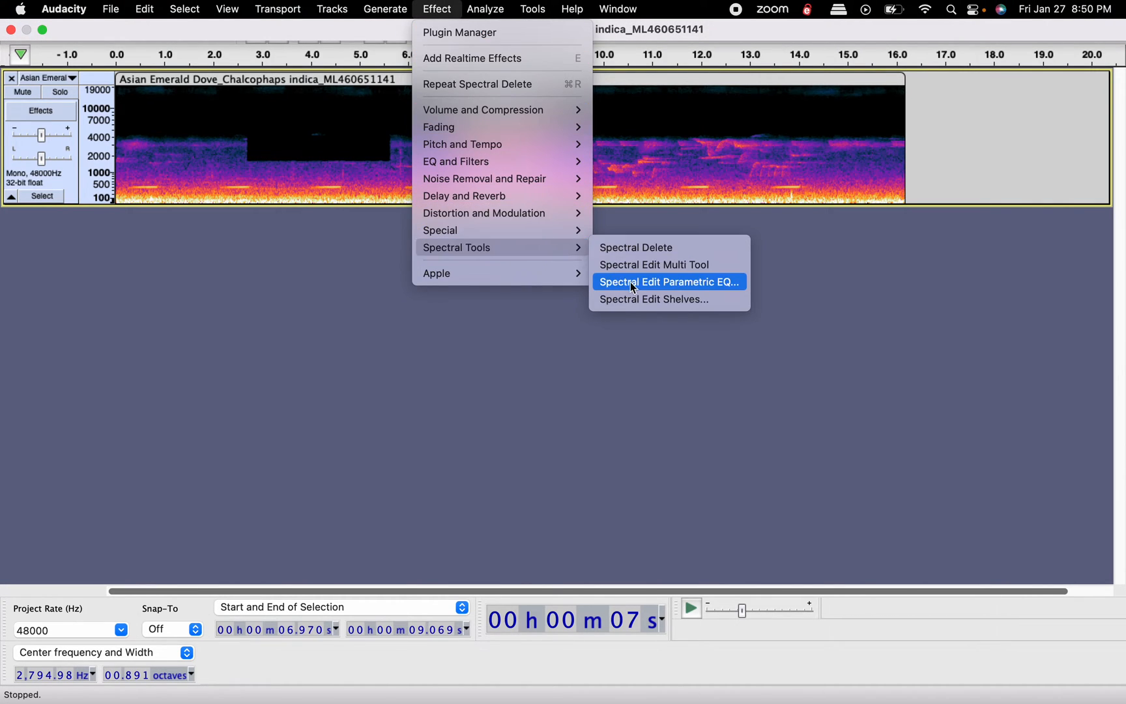
pyautogui.click(642, 251)
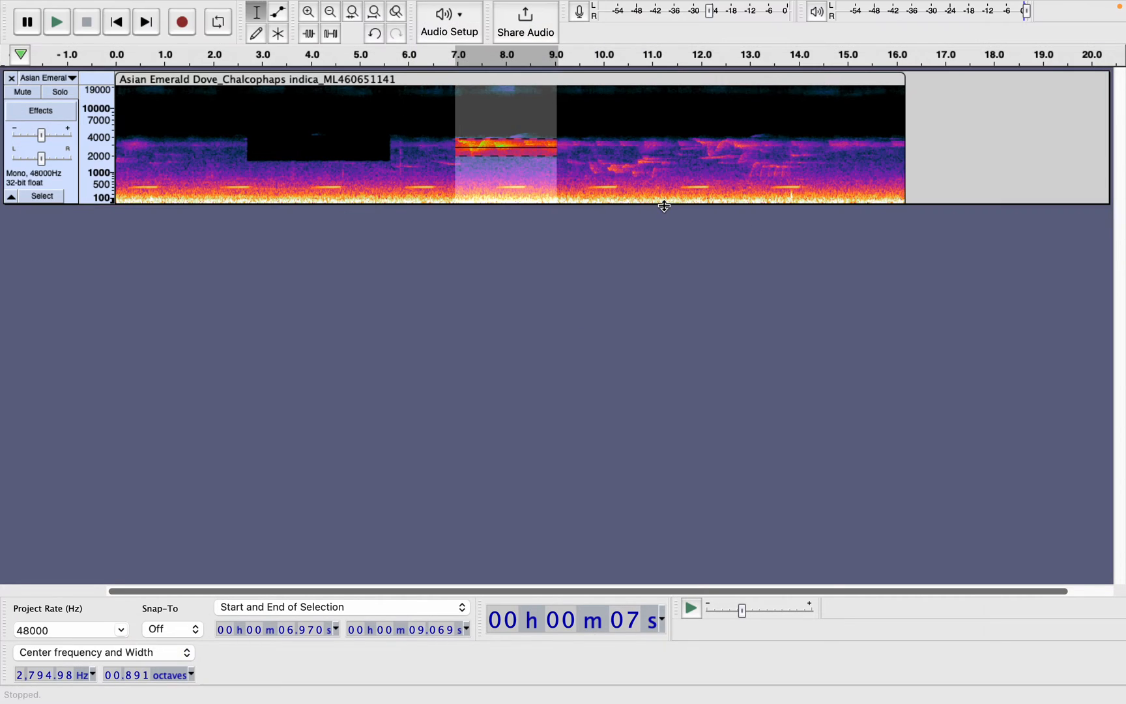
pyautogui.click(631, 181)
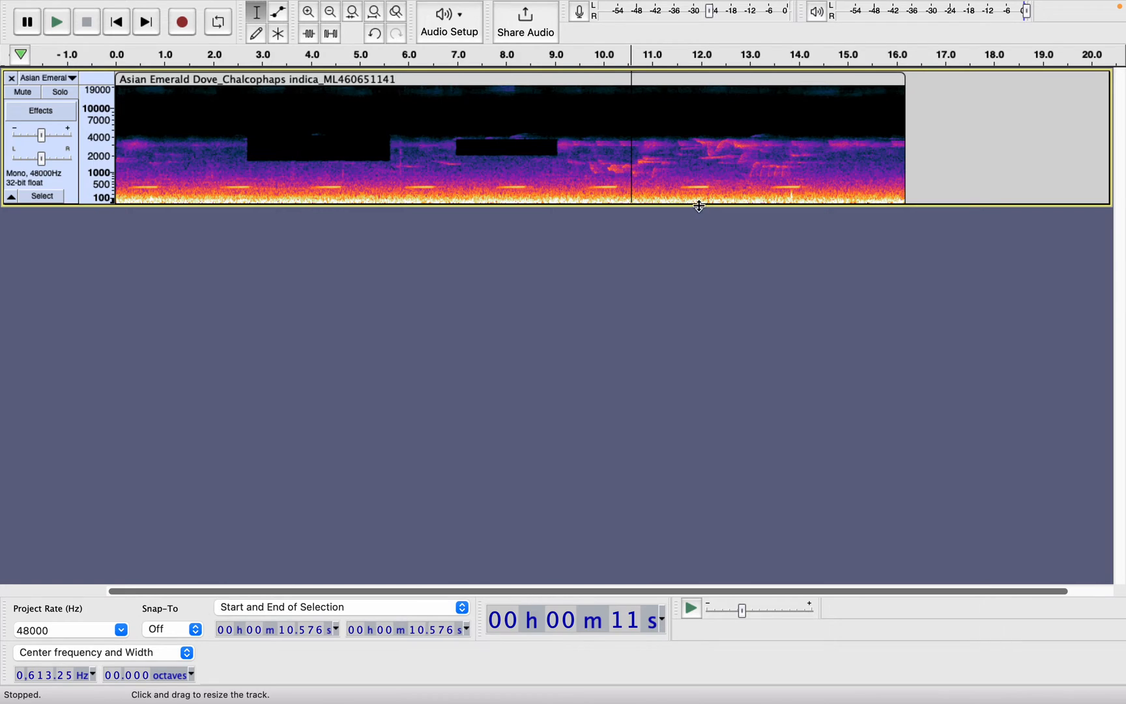
# Spectral-delete the sounds from about 11.86 to 15.4 s, centred near 1,734 Hz and 2.35 octaves wide, and play the track from its start.
pyautogui.moveTo(693, 138); pyautogui.dragTo(857, 176)
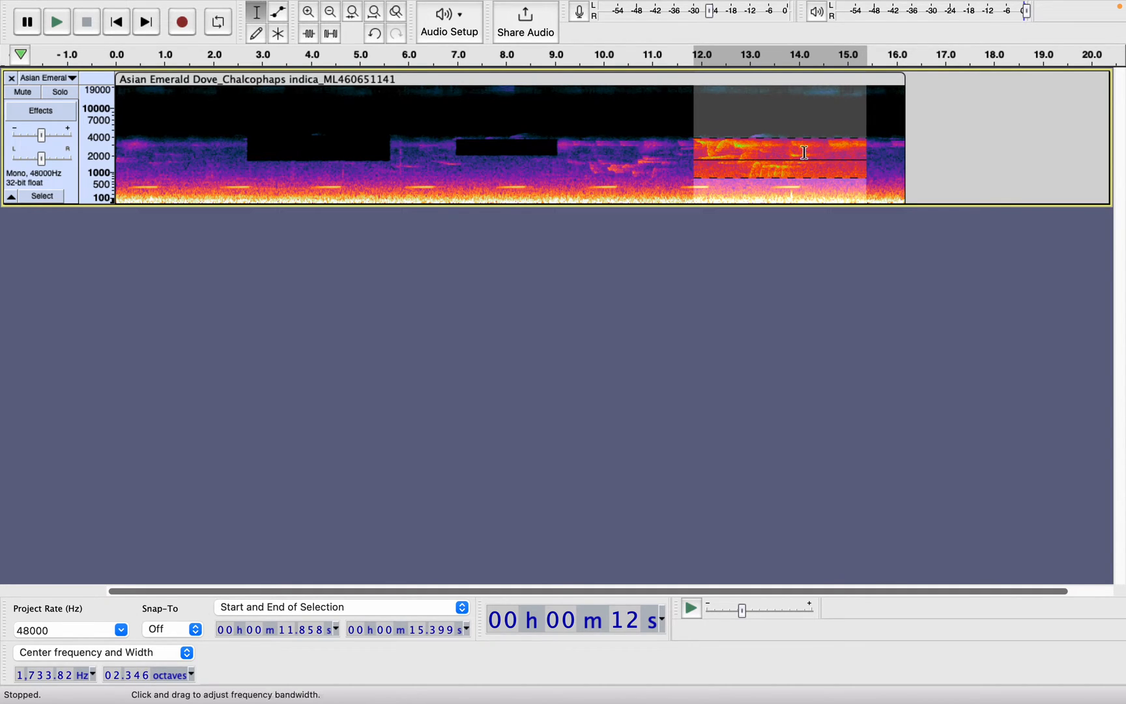
pyautogui.moveTo(295, 5)
pyautogui.click(437, 9)
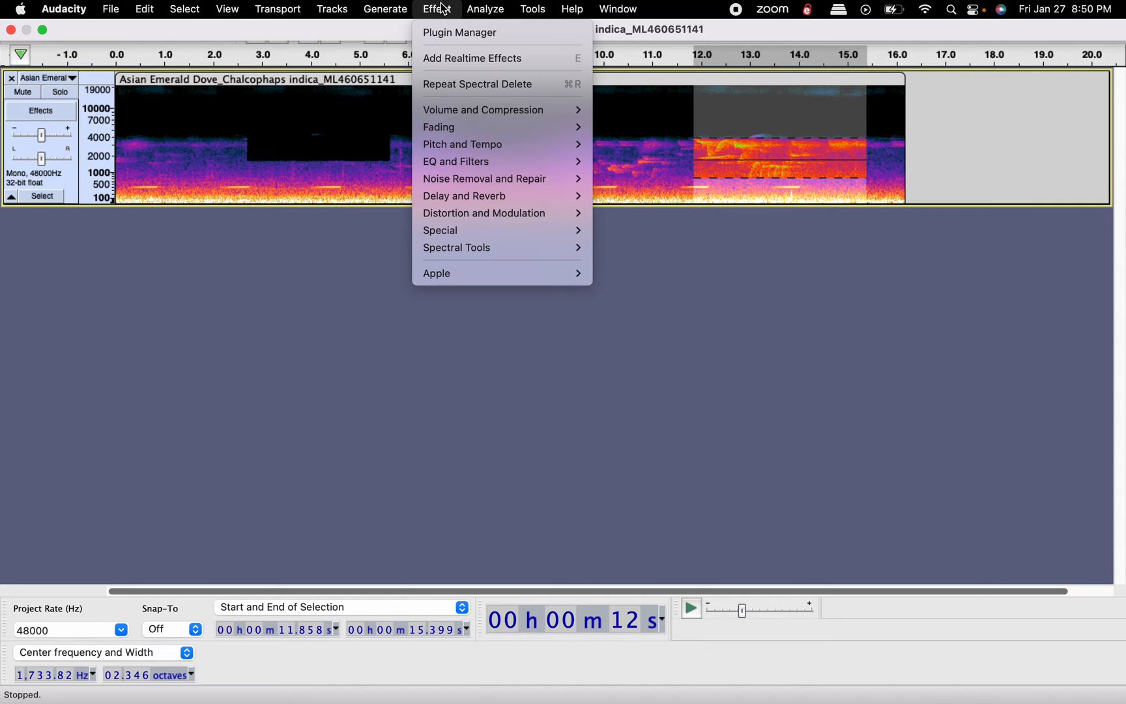
pyautogui.moveTo(446, 220)
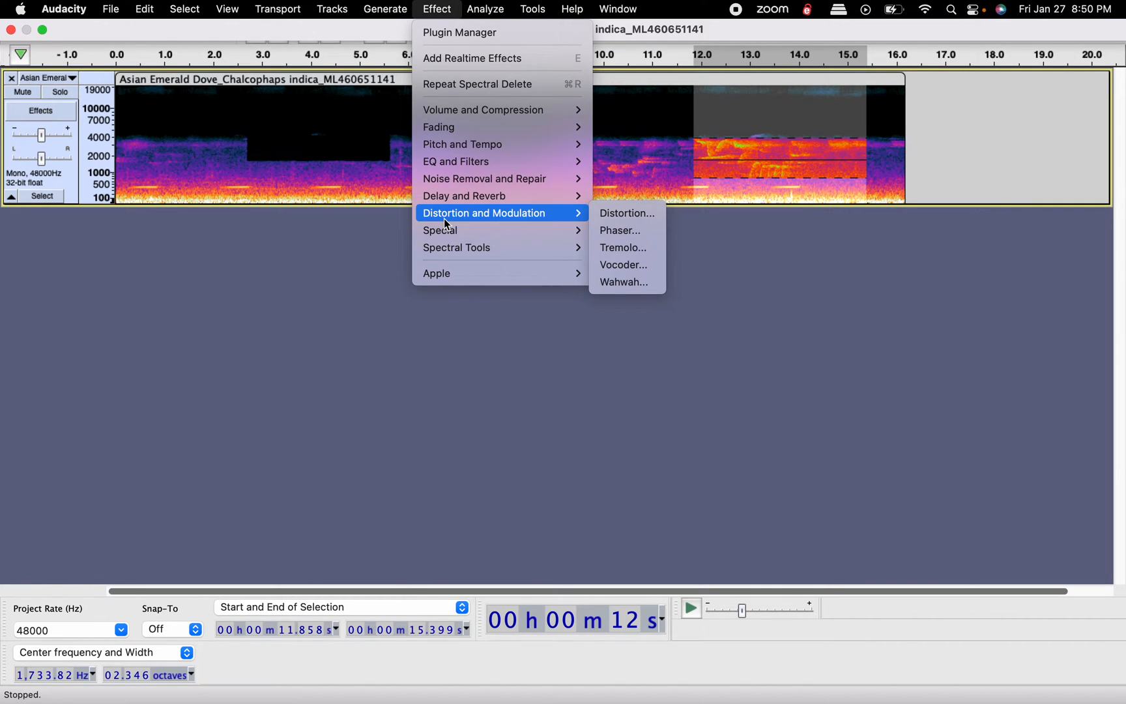
pyautogui.moveTo(445, 247)
pyautogui.click(689, 255)
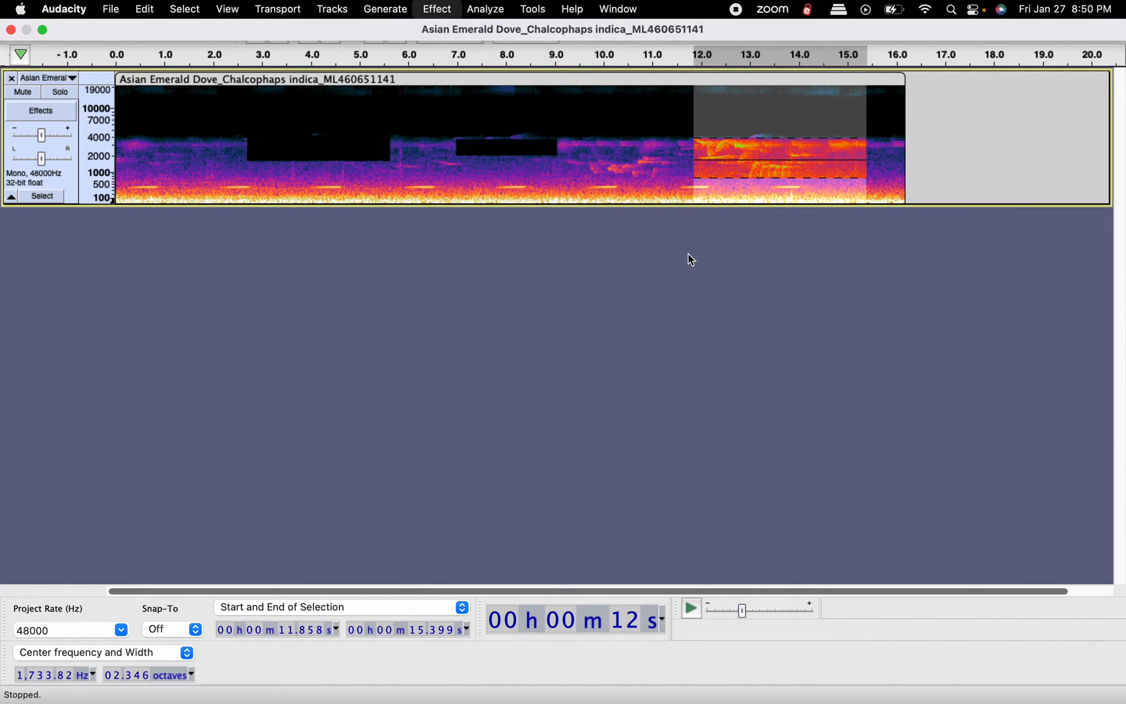
pyautogui.click(654, 172)
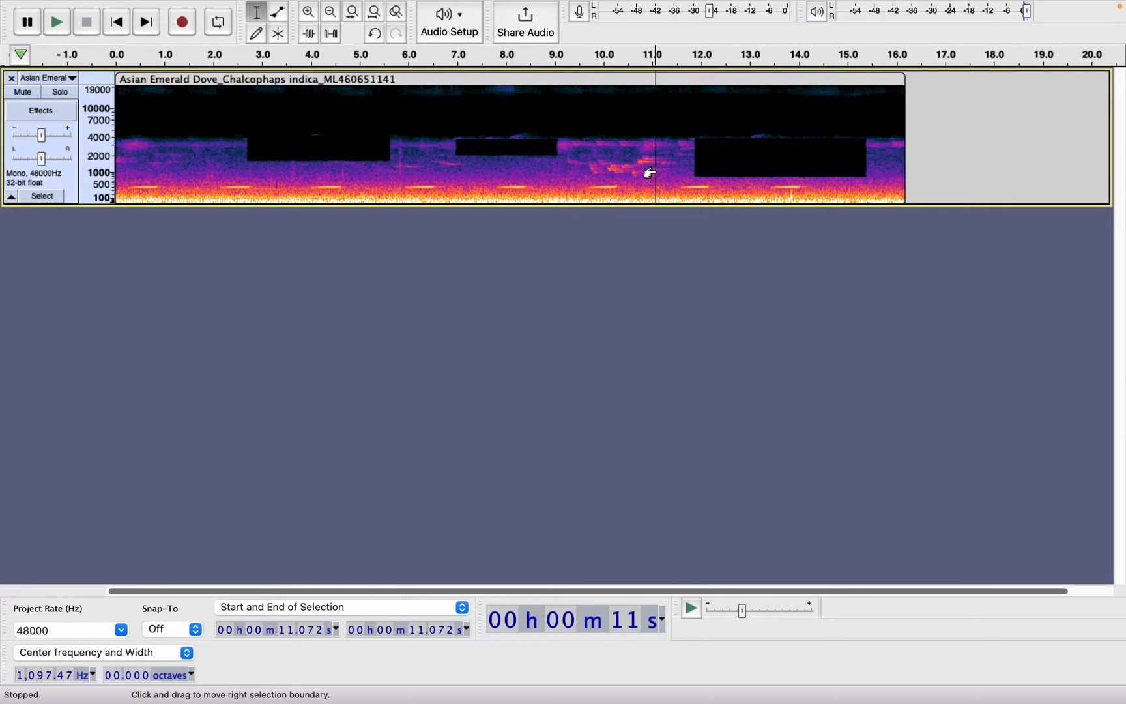
pyautogui.click(125, 110)
pyautogui.press('space')
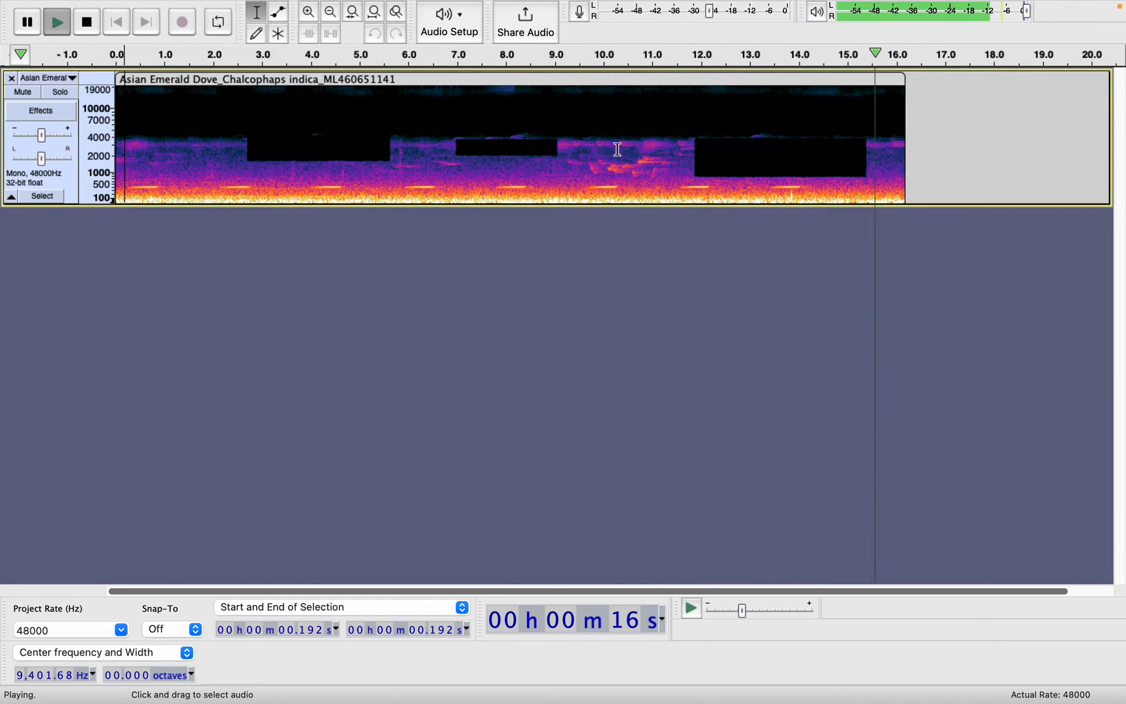
# Spectral-delete the sounds from about 9.31 to 11.65 s, centred near 1,352 Hz and 1.88 octaves wide, and play the track from its start.
pyautogui.click(570, 155)
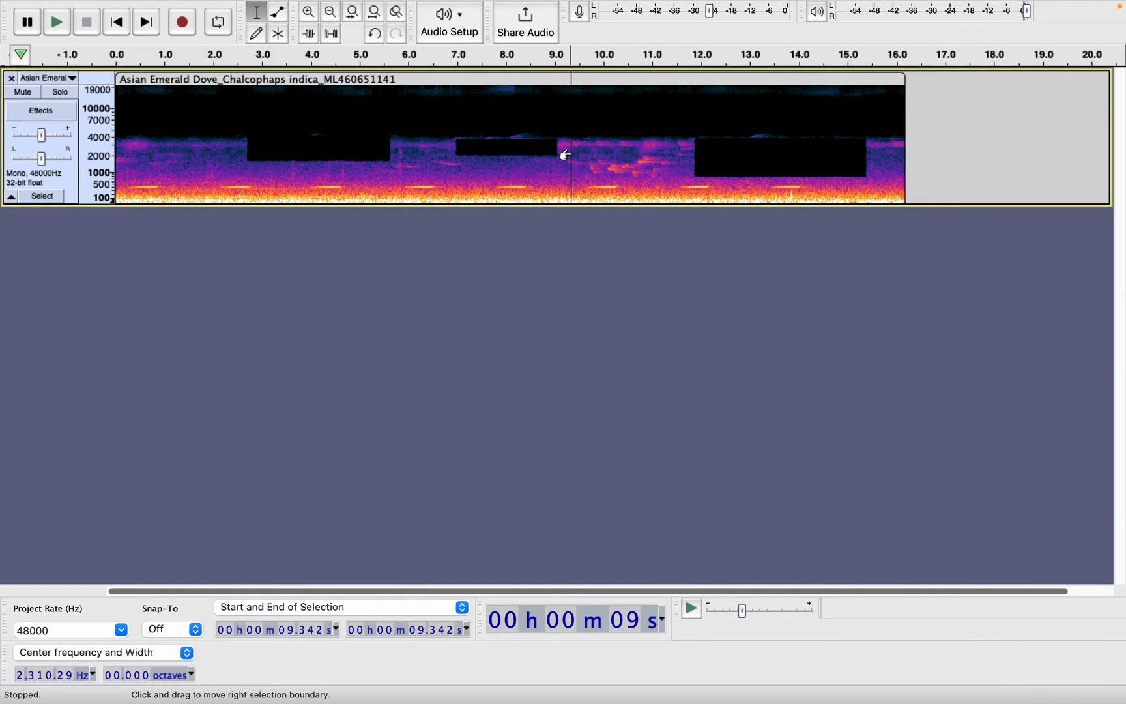
pyautogui.moveTo(564, 156)
pyautogui.mouseDown()
pyautogui.moveTo(648, 151)
pyautogui.moveTo(704, 161)
pyautogui.moveTo(704, 179)
pyautogui.moveTo(668, 179)
pyautogui.moveTo(698, 179)
pyautogui.mouseUp()
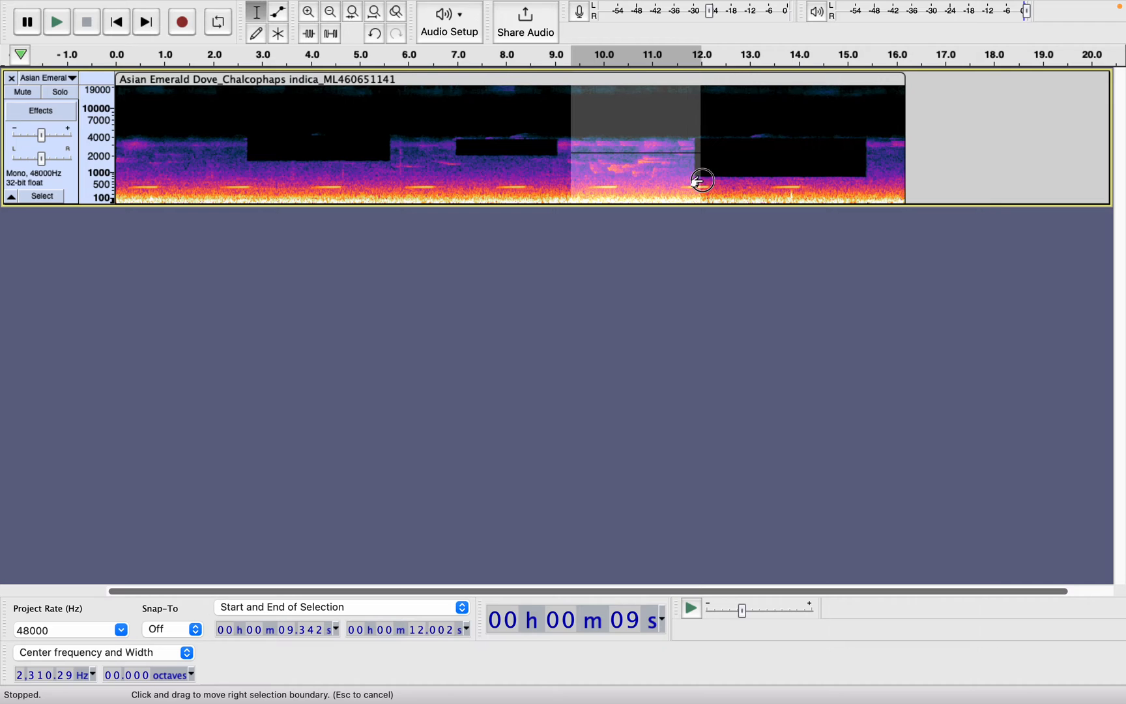
pyautogui.click(557, 146)
pyautogui.moveTo(569, 150); pyautogui.dragTo(677, 179)
pyautogui.moveTo(284, 8)
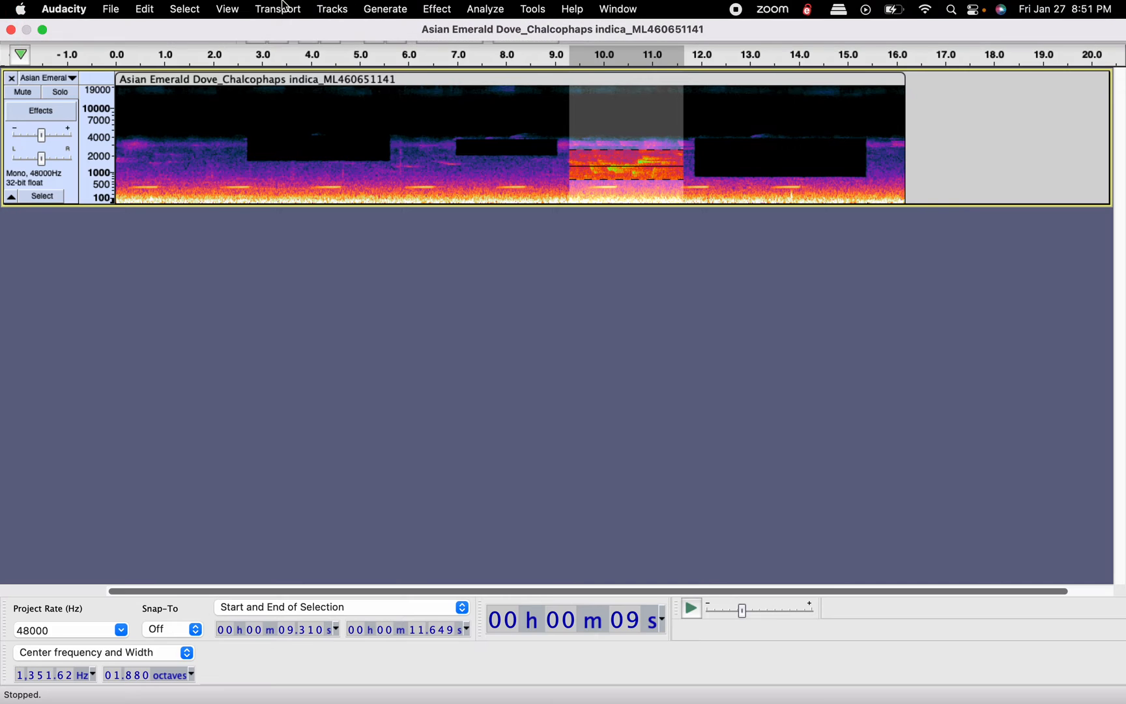
pyautogui.click(435, 9)
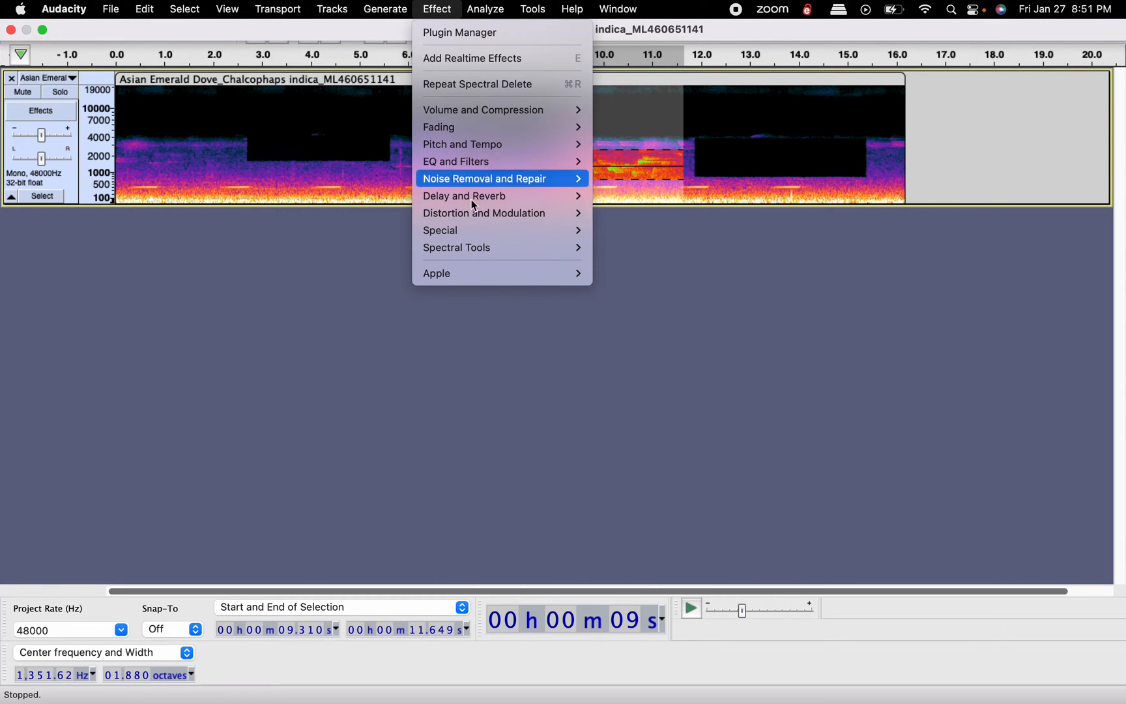
pyautogui.moveTo(479, 247)
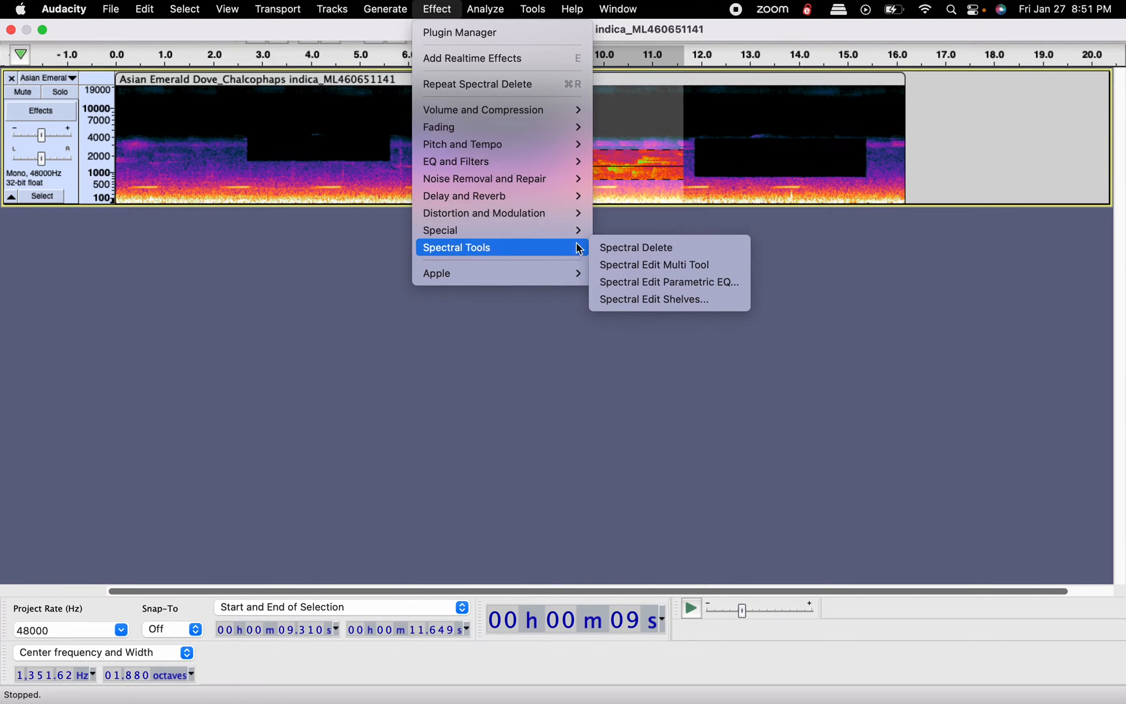
pyautogui.click(632, 247)
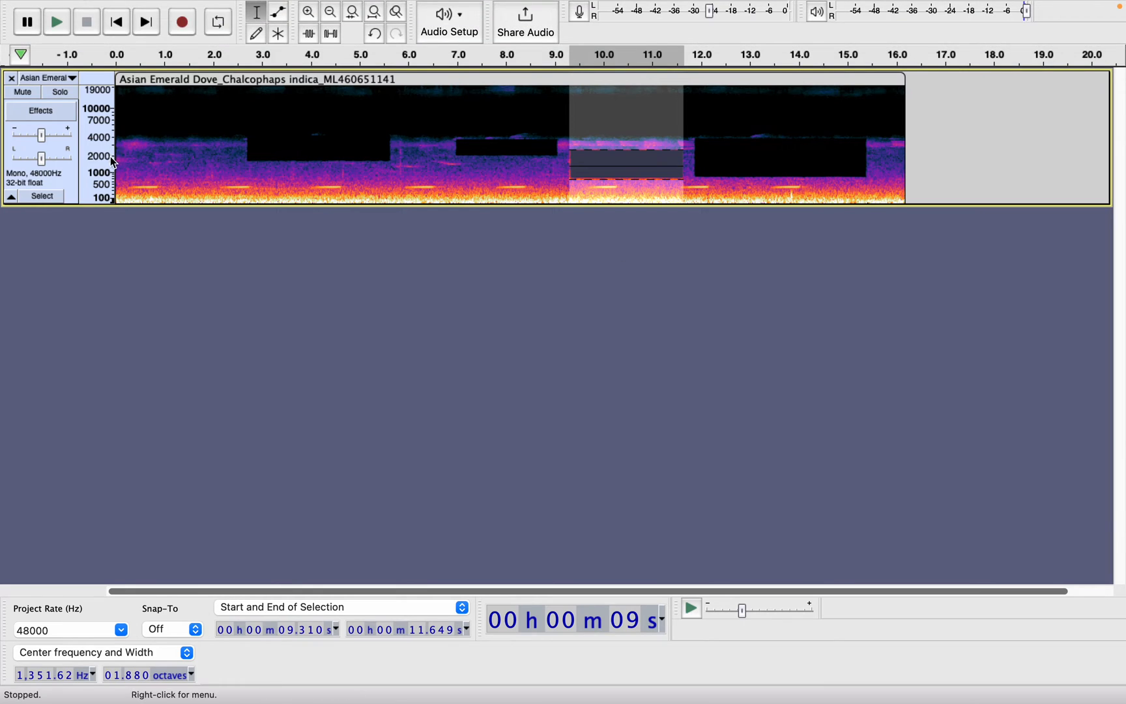
pyautogui.click(123, 169)
pyautogui.press('space')
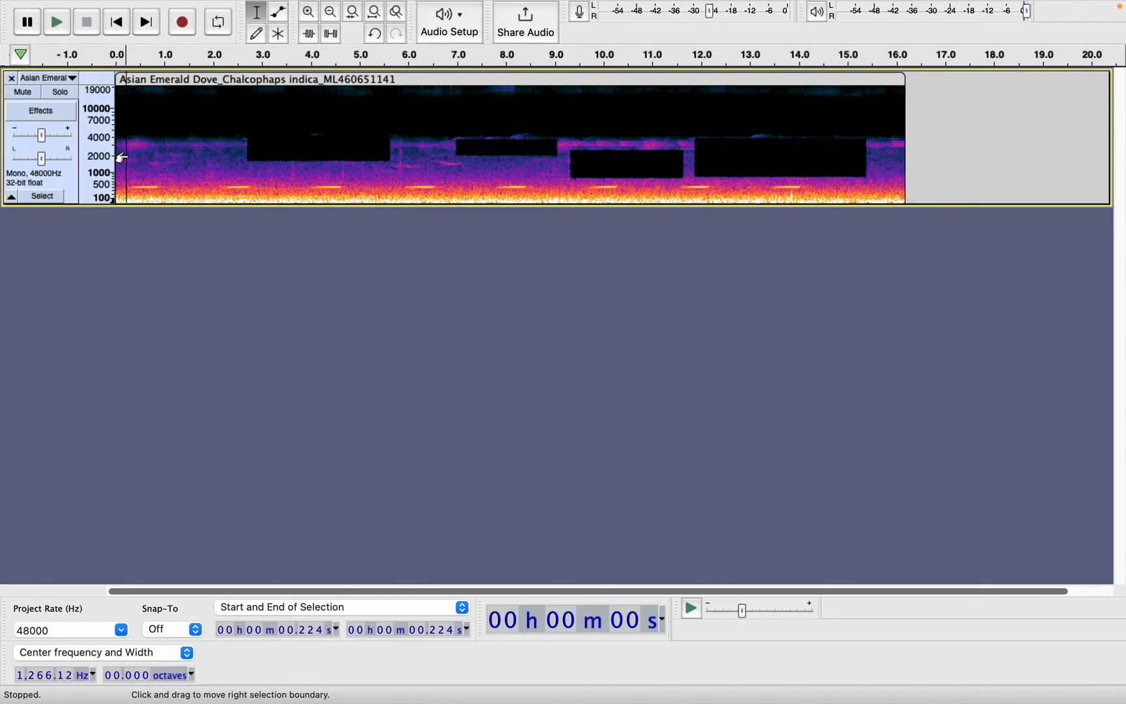
# Select the first dove call from about 0.22 to 1.12 s and start exporting only the selected audio.
pyautogui.moveTo(120, 157); pyautogui.dragTo(168, 156)
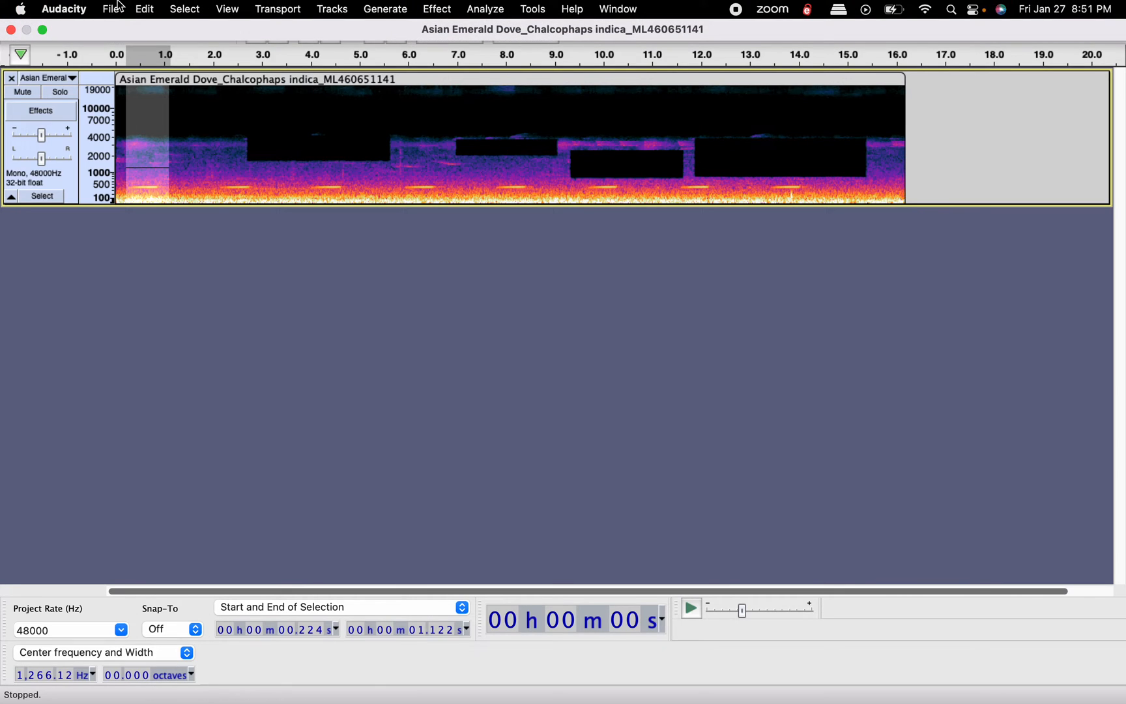
pyautogui.click(114, 9)
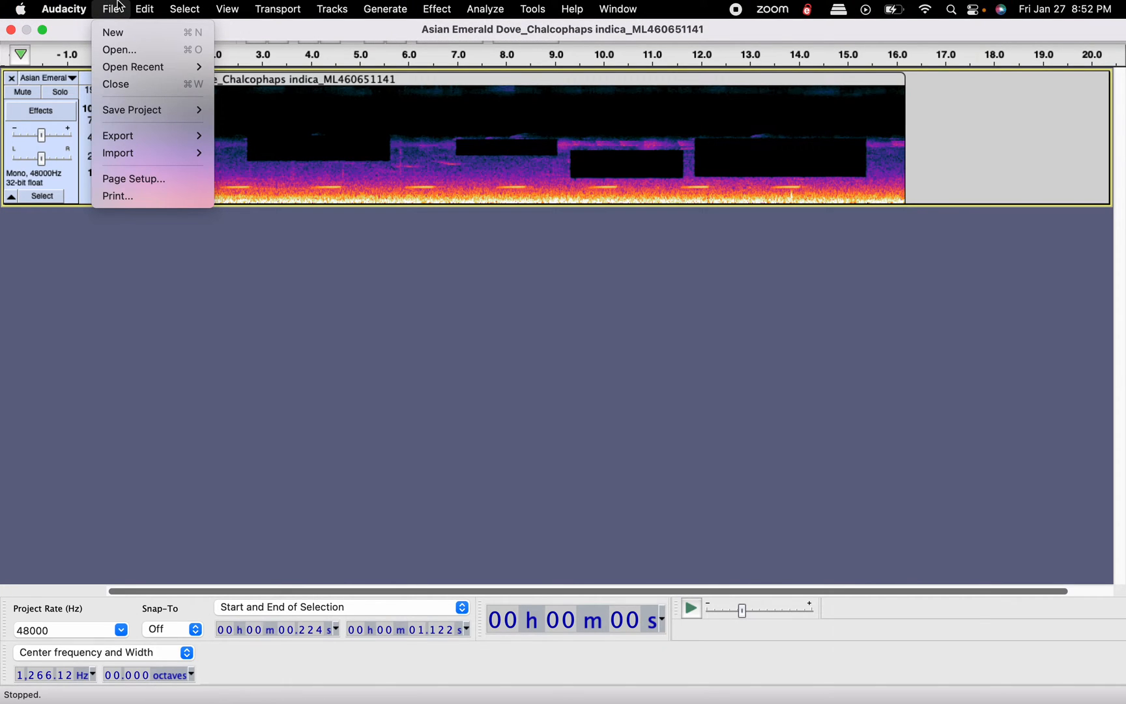
pyautogui.moveTo(137, 139)
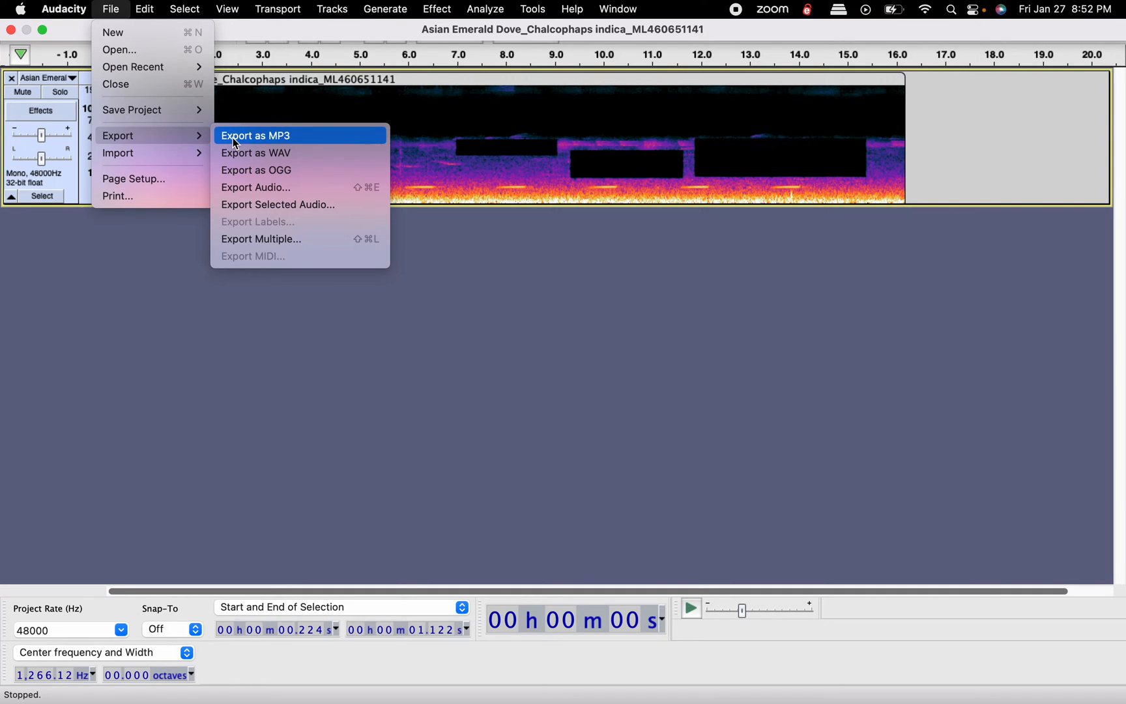
pyautogui.click(241, 205)
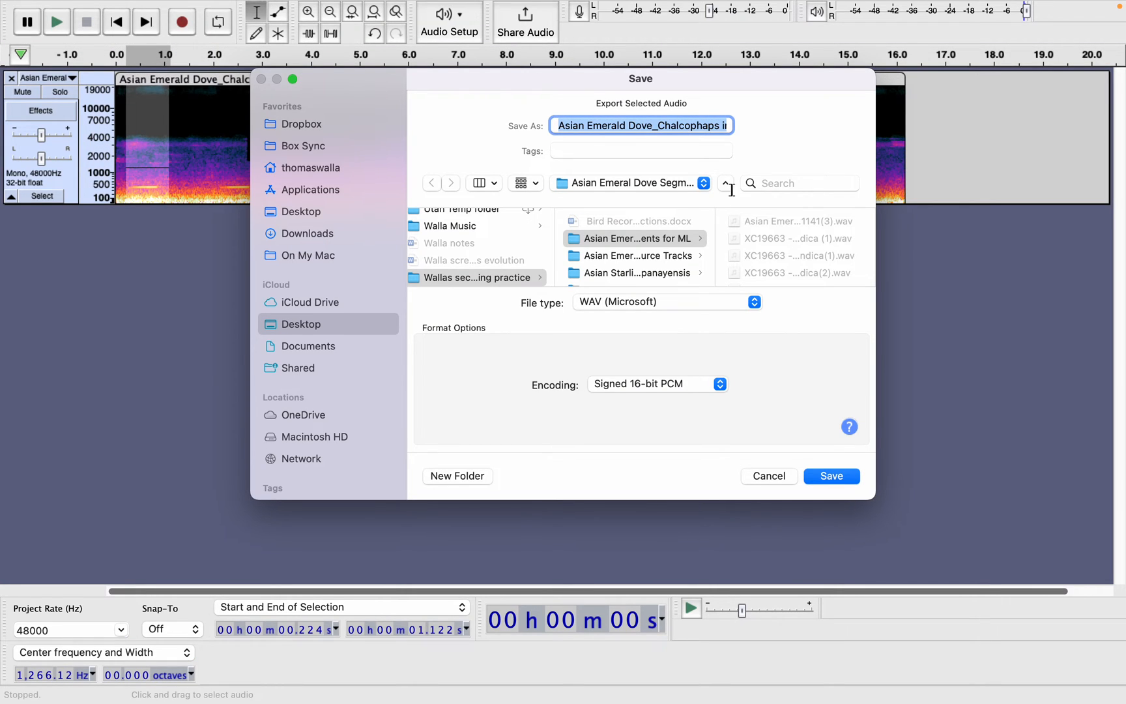
# Add "(1)" before the .wav extension of the export file name and look through the full name.
pyautogui.click(725, 123)
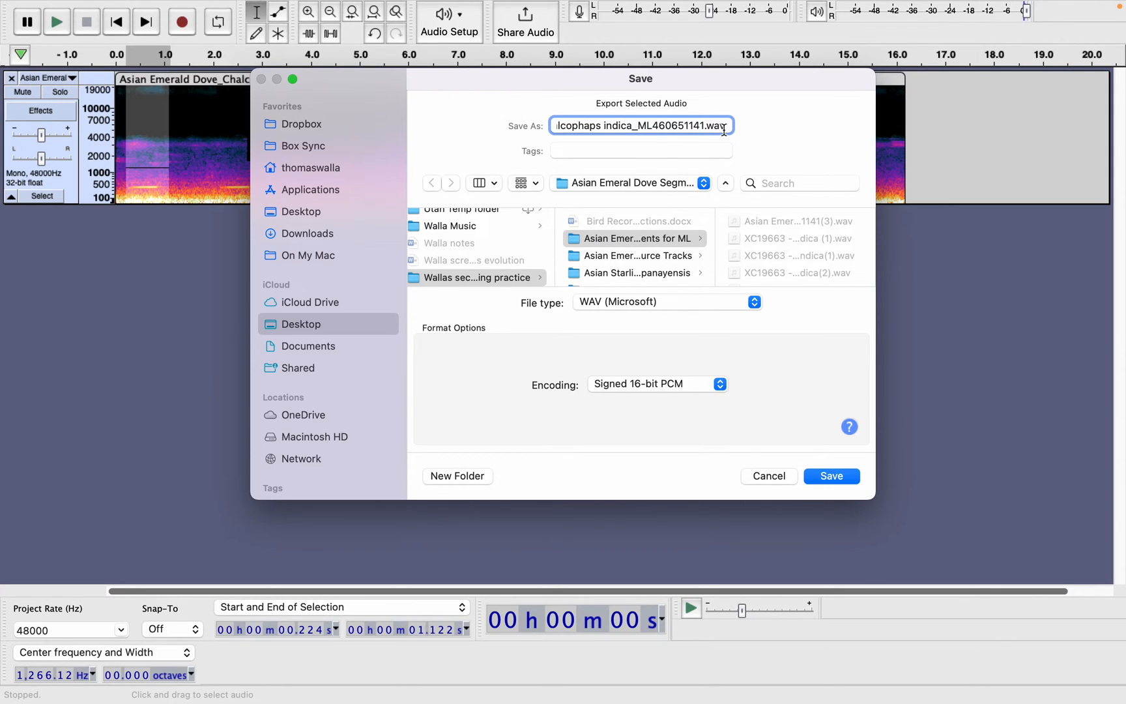
pyautogui.write('(1')
pyautogui.press('Left')
pyautogui.press('Left')
pyautogui.press('Left')
pyautogui.press('Left')
pyautogui.press('Left')
pyautogui.press('Left')
pyautogui.press('Left')
pyautogui.press('Left')
pyautogui.press('Left')
pyautogui.press('Left')
pyautogui.press('Left')
pyautogui.press('Left')
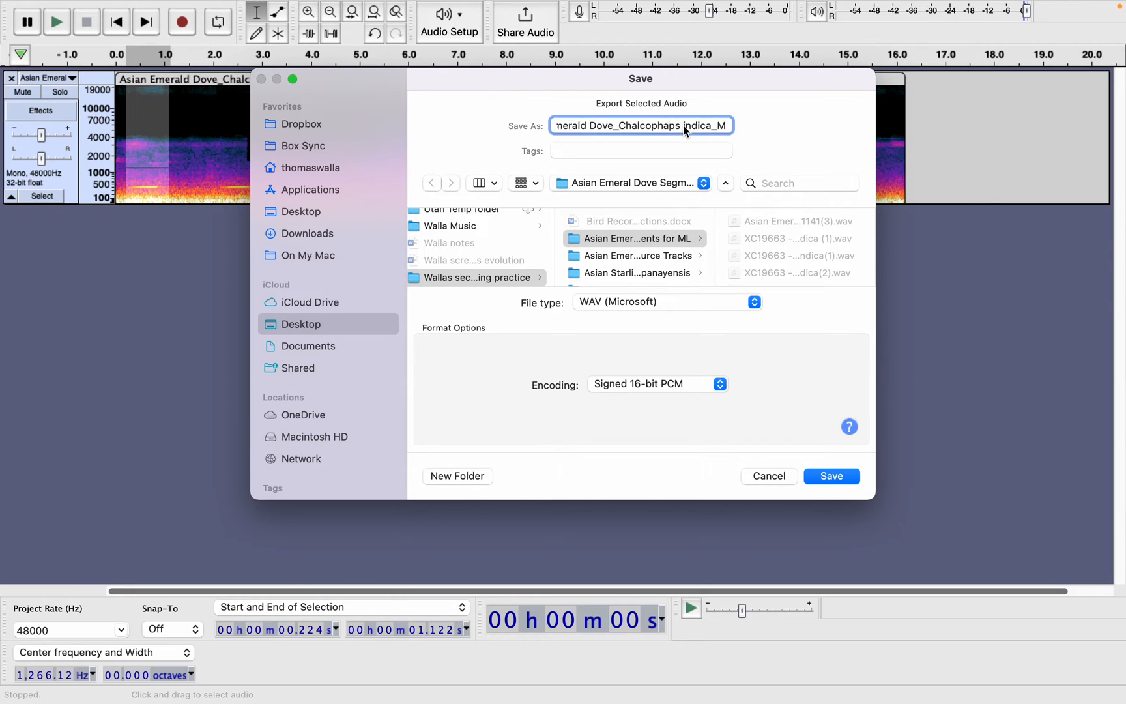
pyautogui.press('Left')
pyautogui.press('Left')
pyautogui.press('Left')
pyautogui.press('Left')
pyautogui.press('Left')
pyautogui.press('Left')
pyautogui.press('Left')
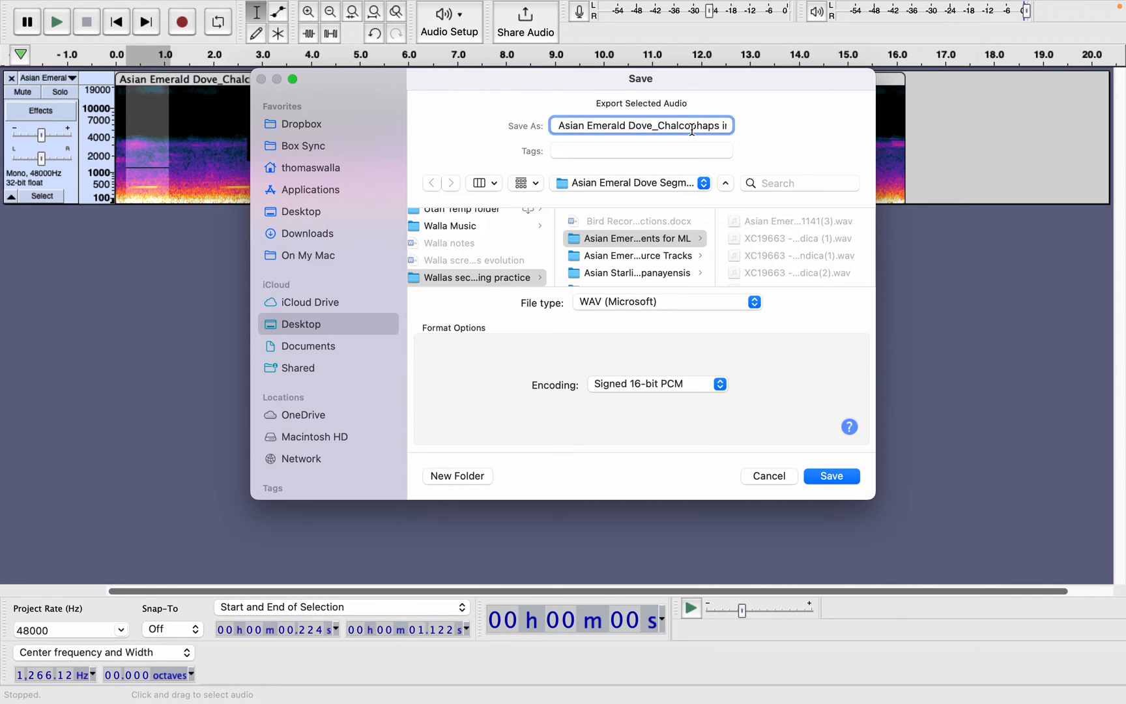
pyautogui.press('Right')
pyautogui.press('Right')
pyautogui.press('Right')
pyautogui.press('Right')
pyautogui.press('Right')
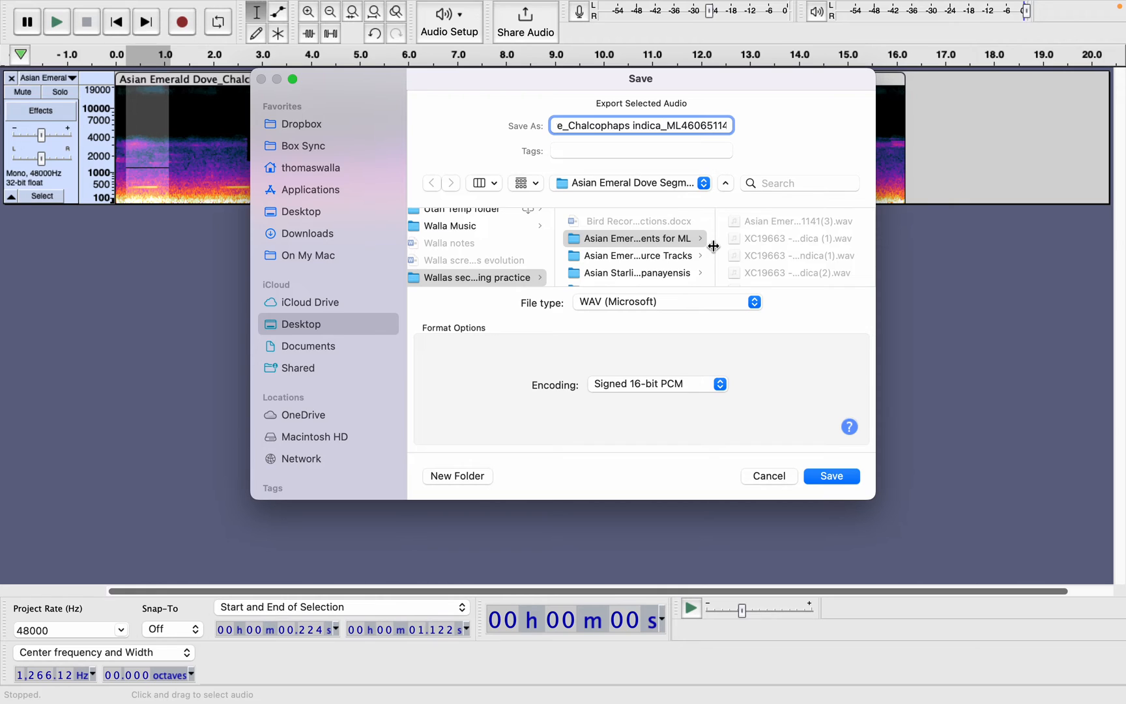
# Create a folder named "Emerald Dove Teach" inside Asian Emeral Dove Segments for ML as the export destination.
pyautogui.click(473, 482)
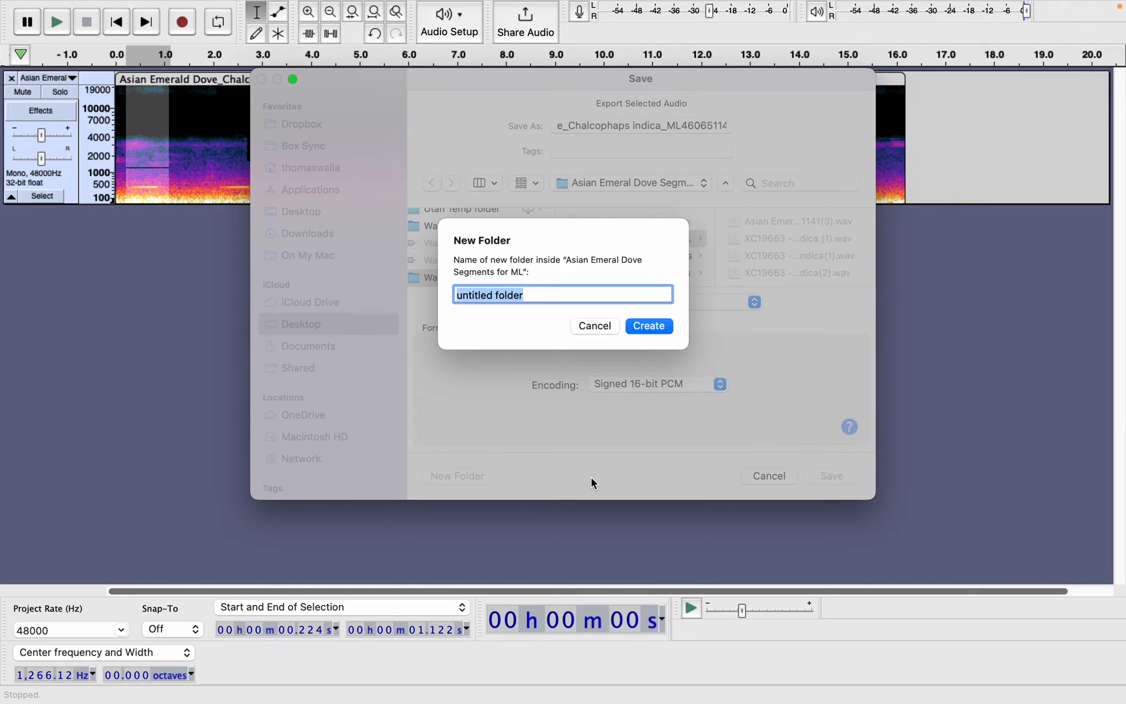
pyautogui.write('Emerald Dove Teach')
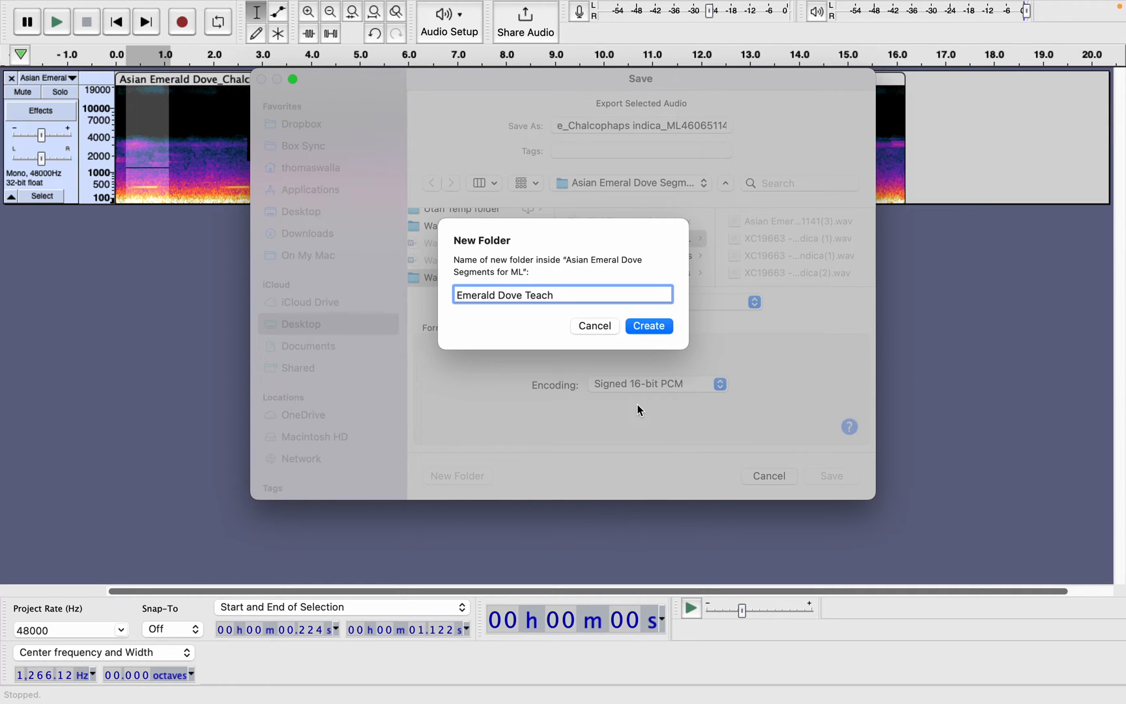
pyautogui.click(661, 325)
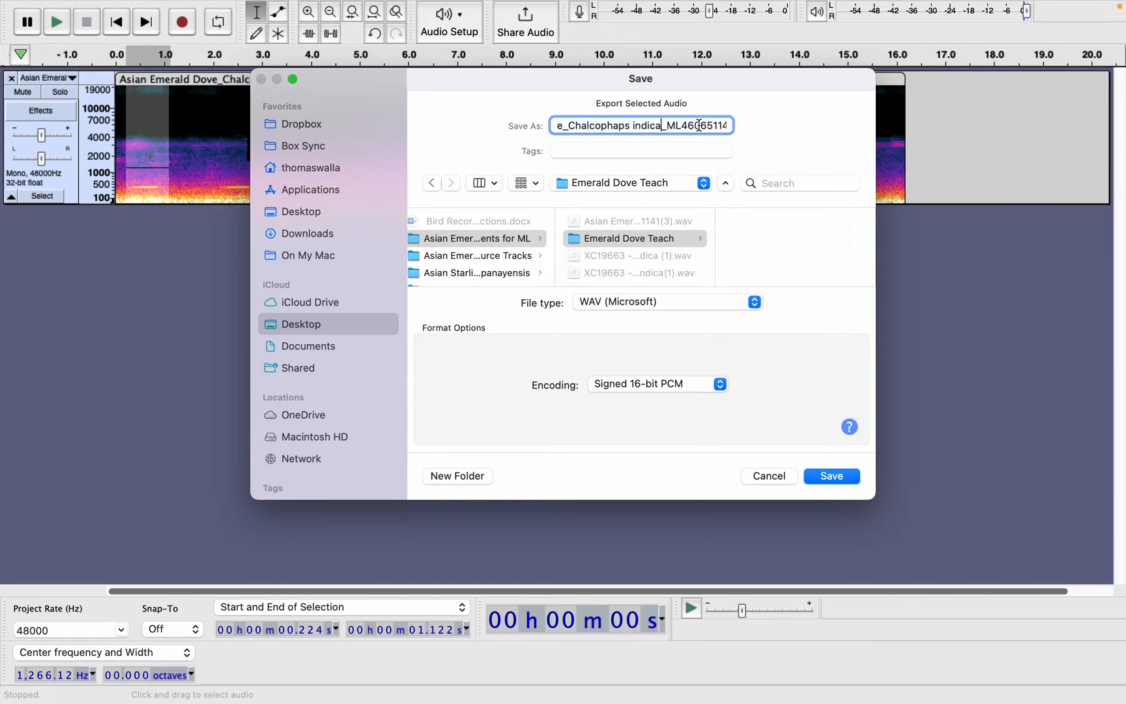
# Check the end of the file name and save the selected call as a "(1).wav" file in the Emerald Dove Teach folder.
pyautogui.click(662, 125)
pyautogui.press('Right')
pyautogui.press('Right')
pyautogui.press('Right')
pyautogui.press('Right')
pyautogui.press('Right')
pyautogui.press('Right')
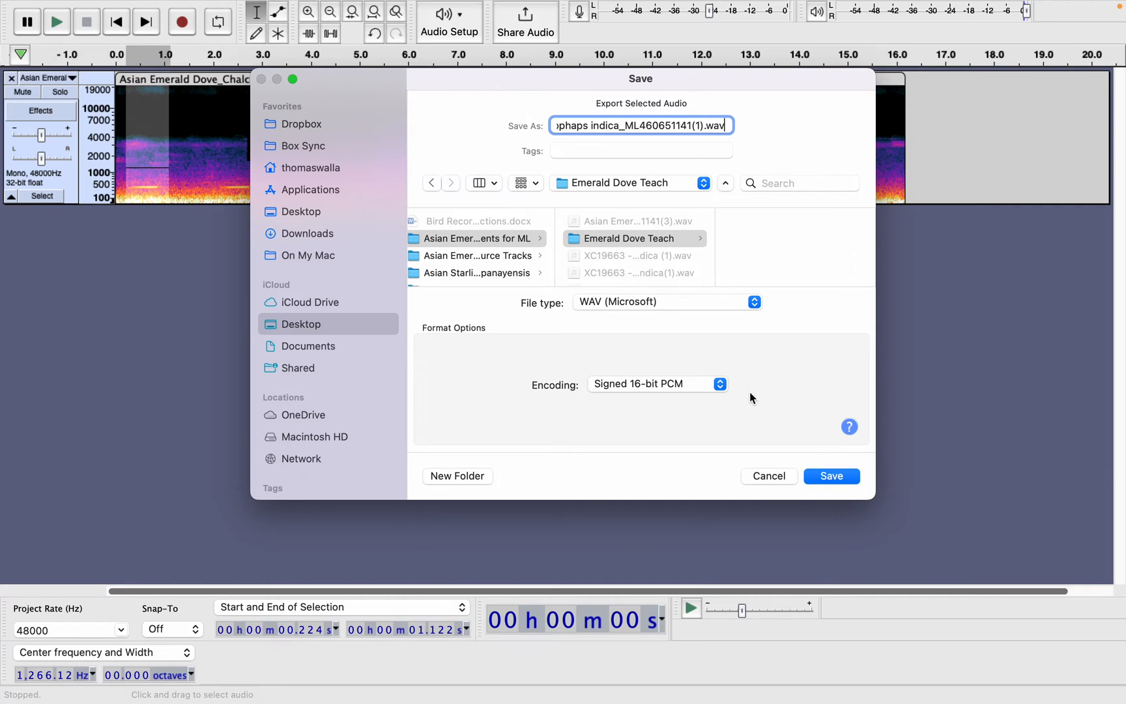
pyautogui.click(849, 479)
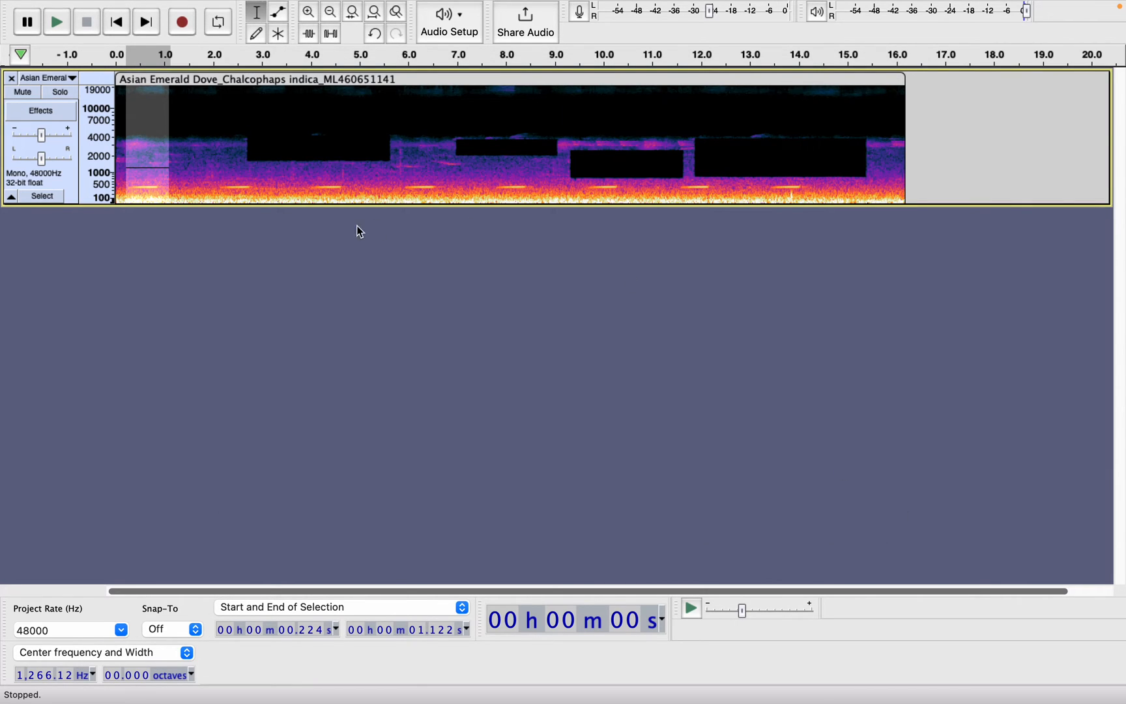
# Export the second dove call, from about 2.02 to 2.93 s, as a "(2)" WAV file in the Emerald Dove Teach folder.
pyautogui.moveTo(215, 183); pyautogui.dragTo(256, 182)
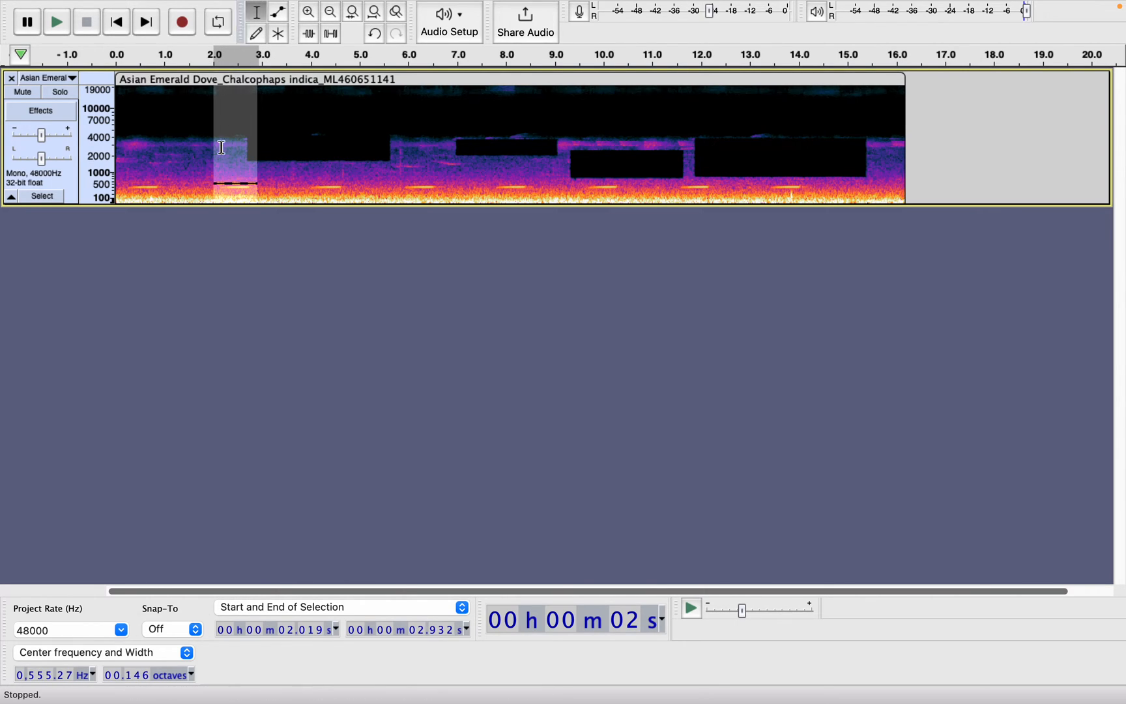
pyautogui.moveTo(142, 3)
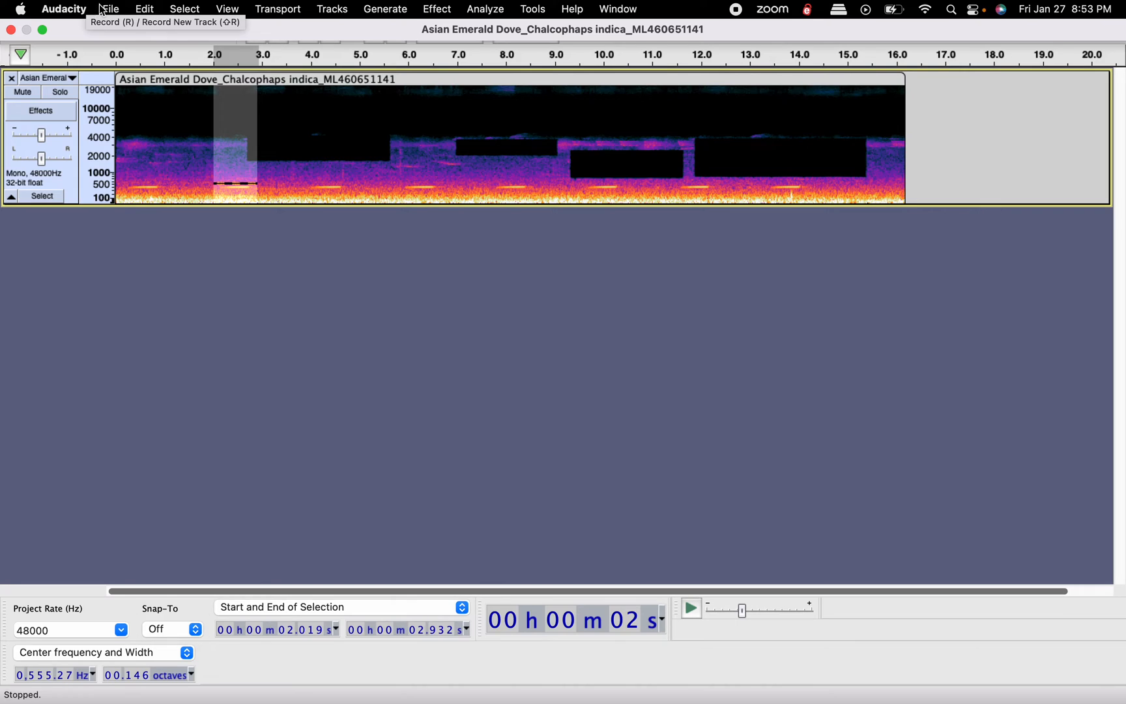
pyautogui.click(108, 9)
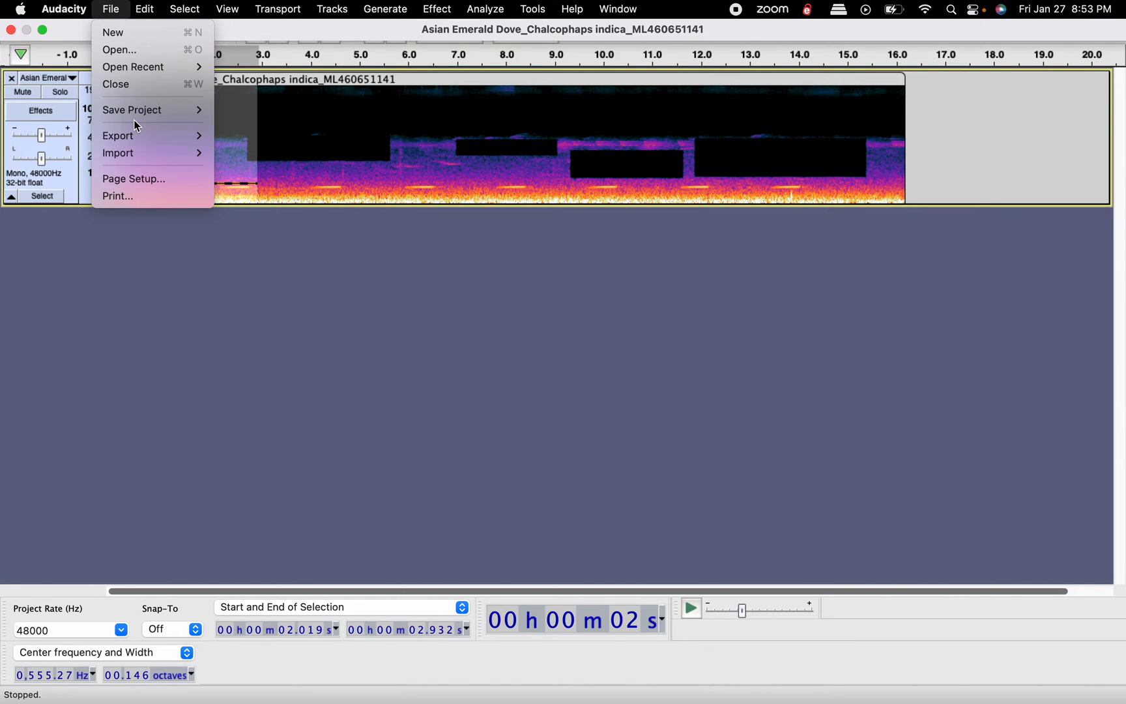
pyautogui.moveTo(133, 136)
pyautogui.click(258, 206)
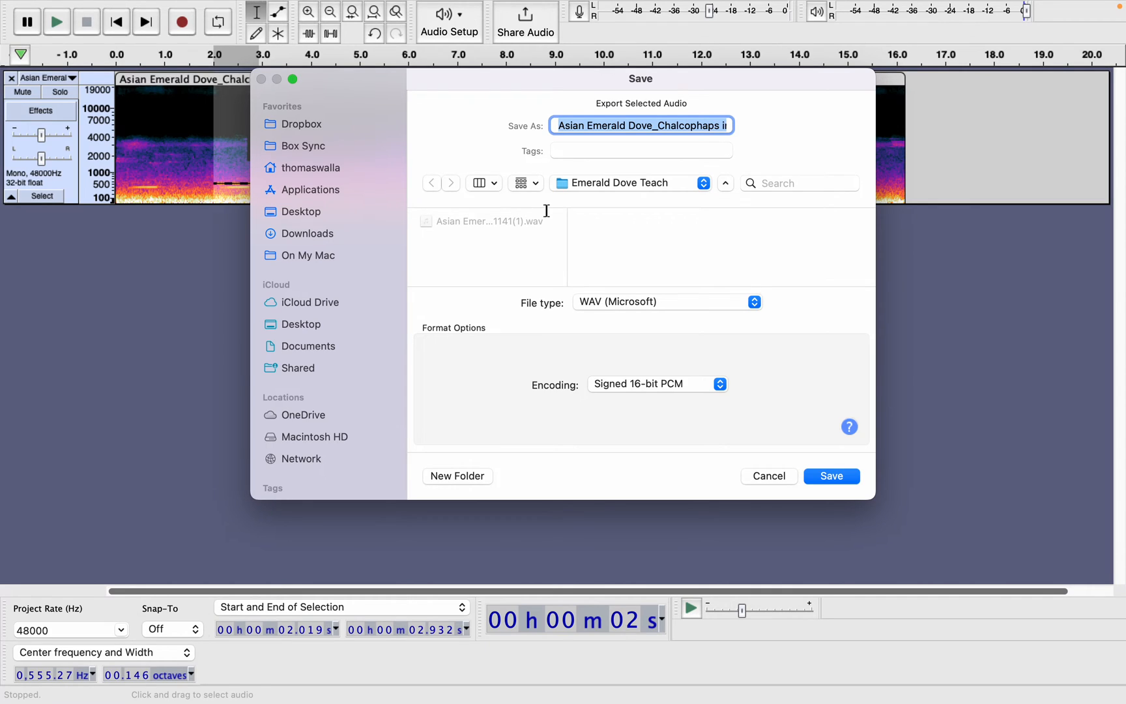
pyautogui.press('Right')
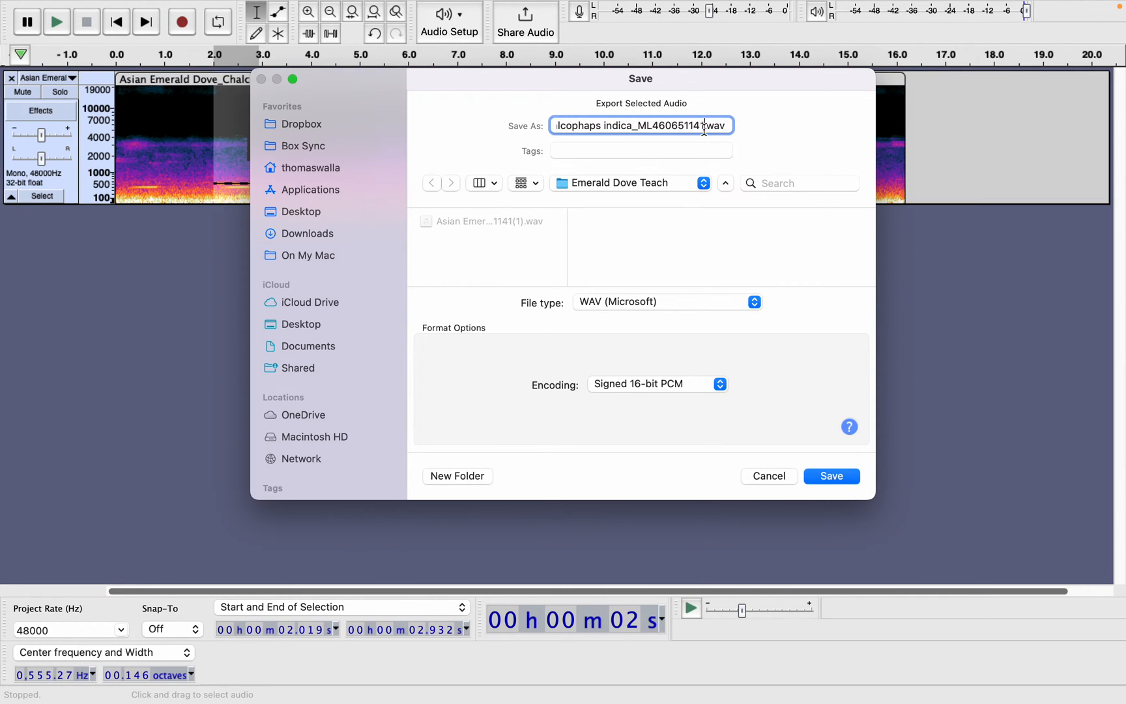
pyautogui.write('(2')
pyautogui.click(834, 474)
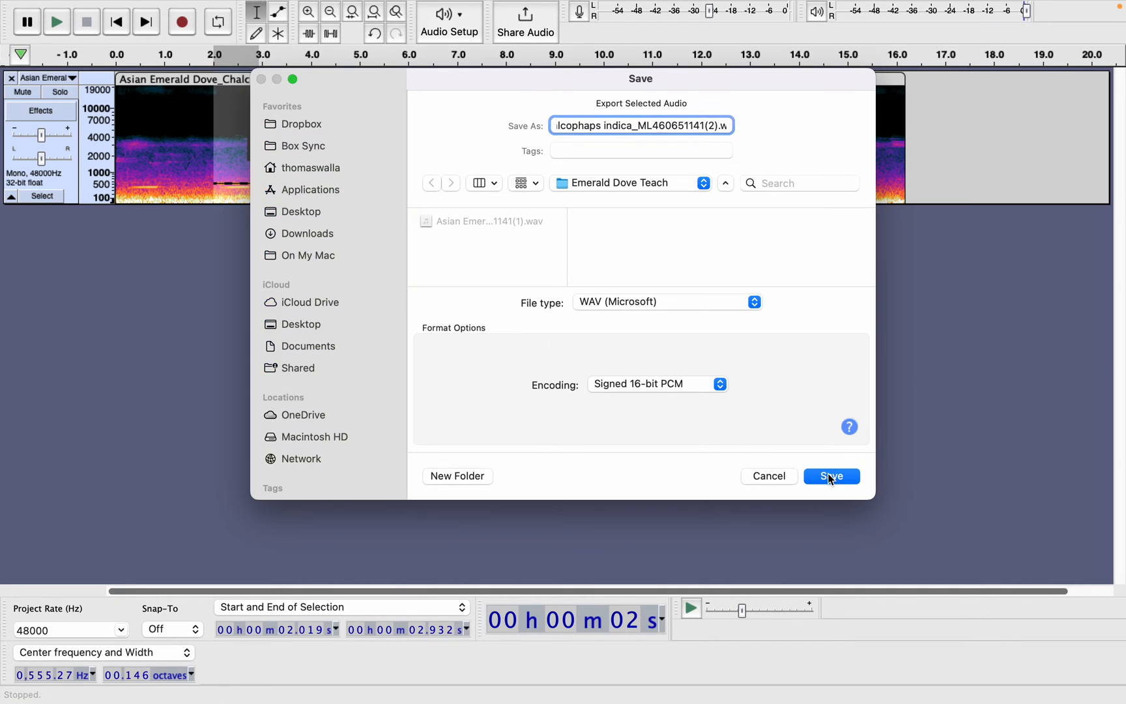
# Export the third dove call, from about 3.85 to 4.68 s, as a "(3)" WAV file in the Emerald Dove Teach folder.
pyautogui.moveTo(302, 189); pyautogui.dragTo(344, 189)
pyautogui.moveTo(95, 6)
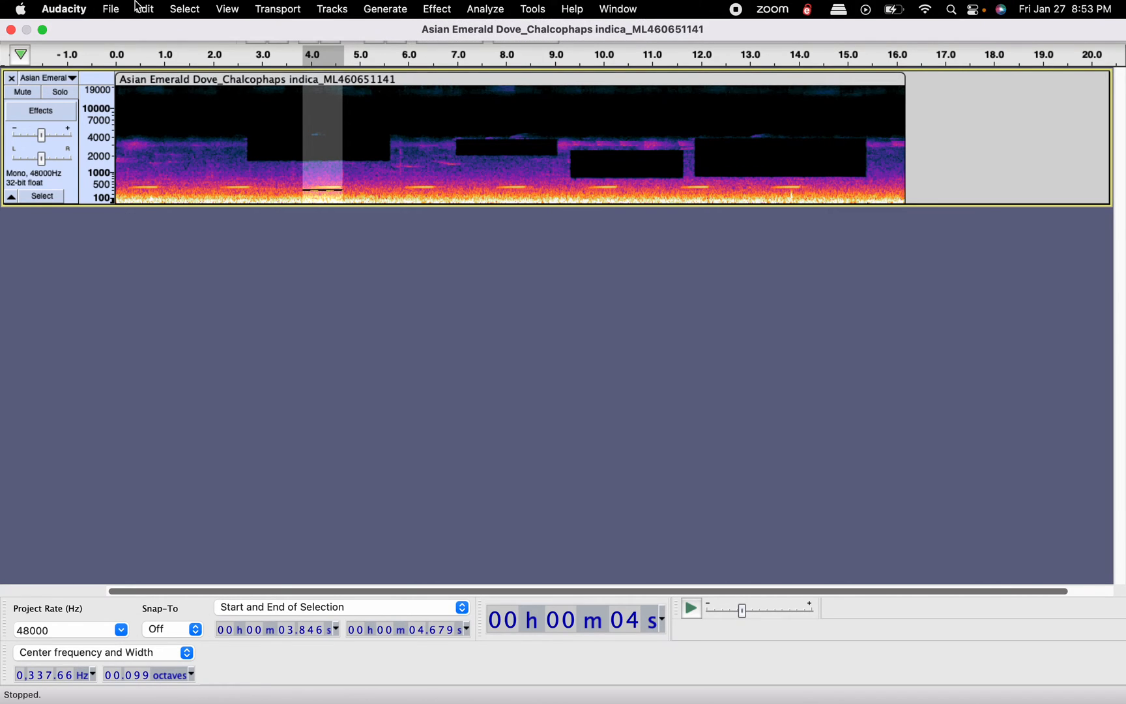
pyautogui.click(113, 7)
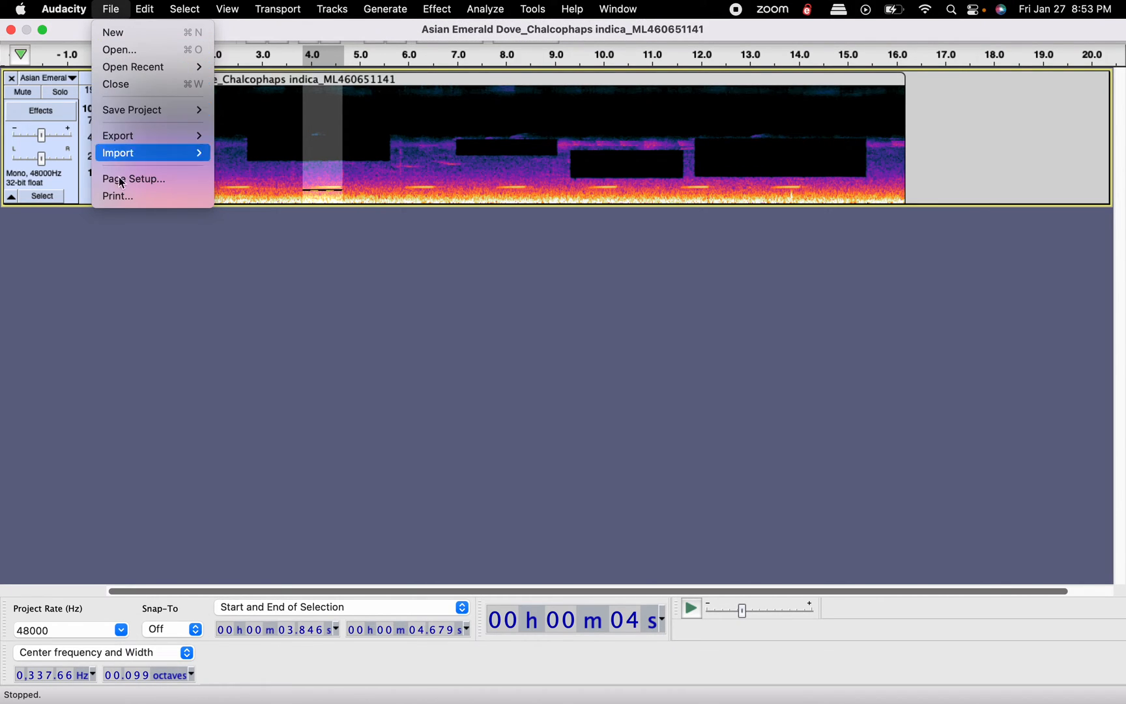
pyautogui.moveTo(142, 144)
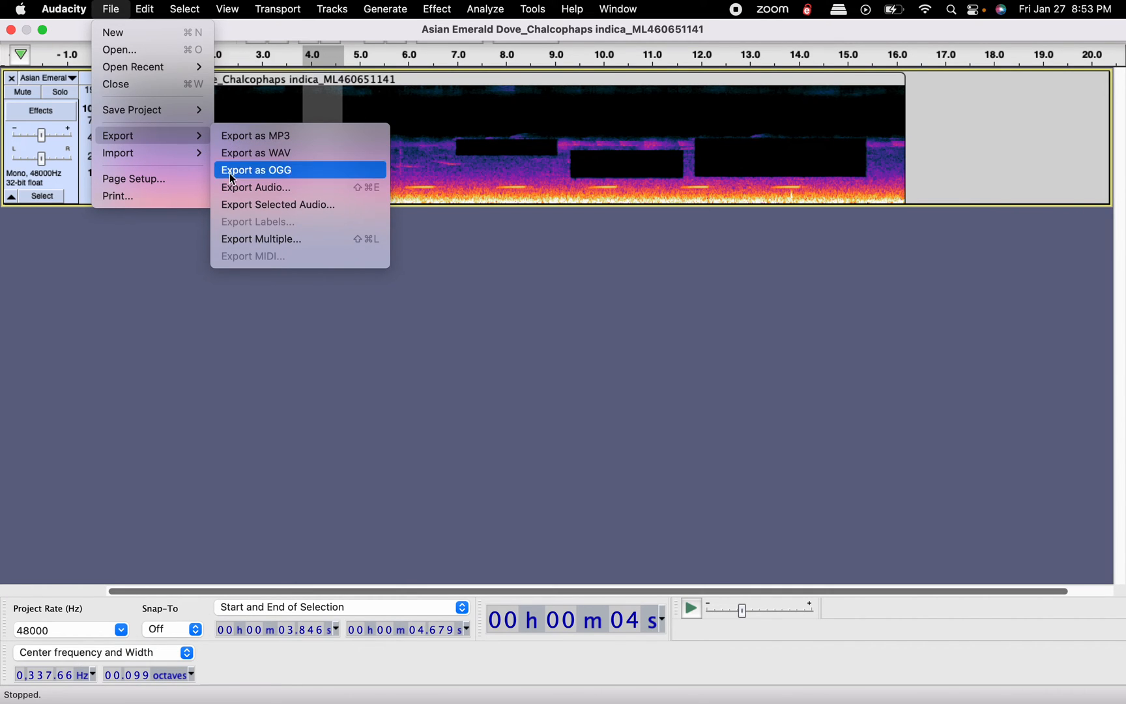
pyautogui.click(232, 204)
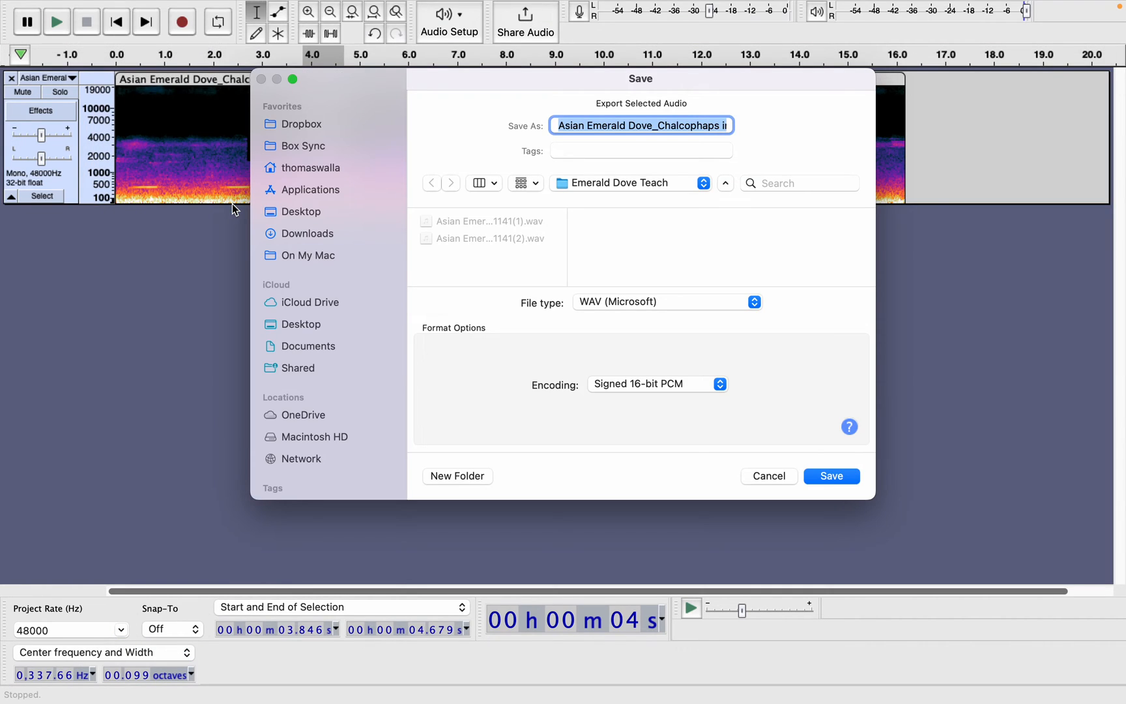
pyautogui.press('Right')
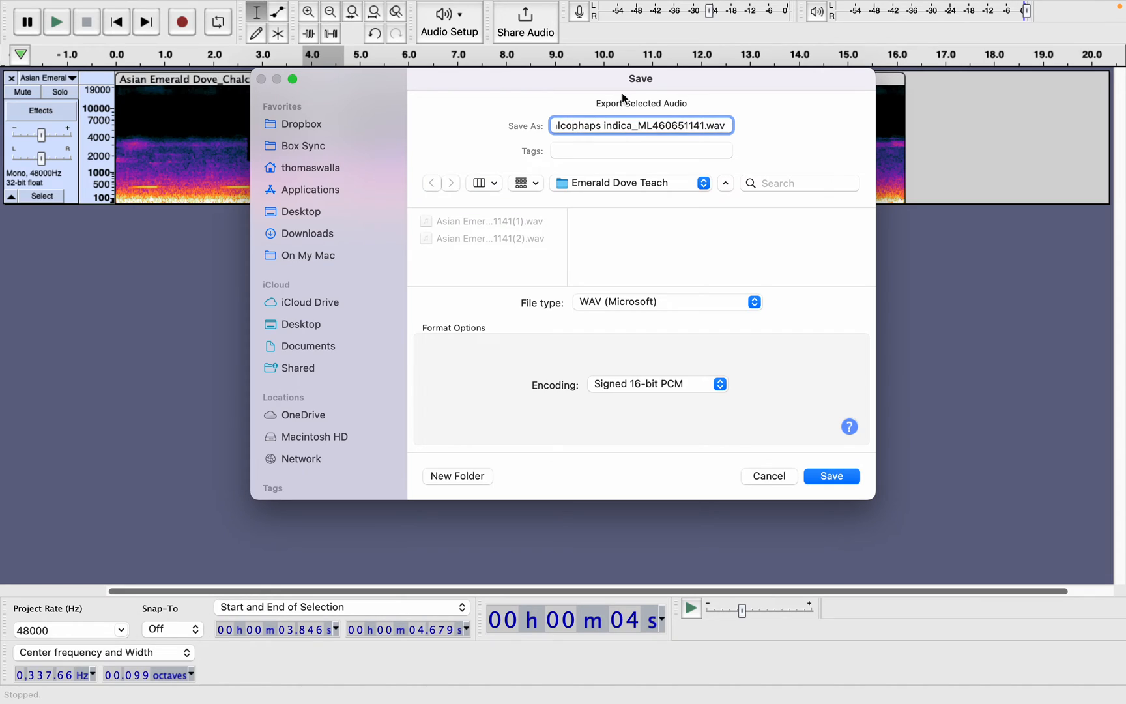
pyautogui.click(702, 126)
pyautogui.write('(3)')
pyautogui.press('Return')
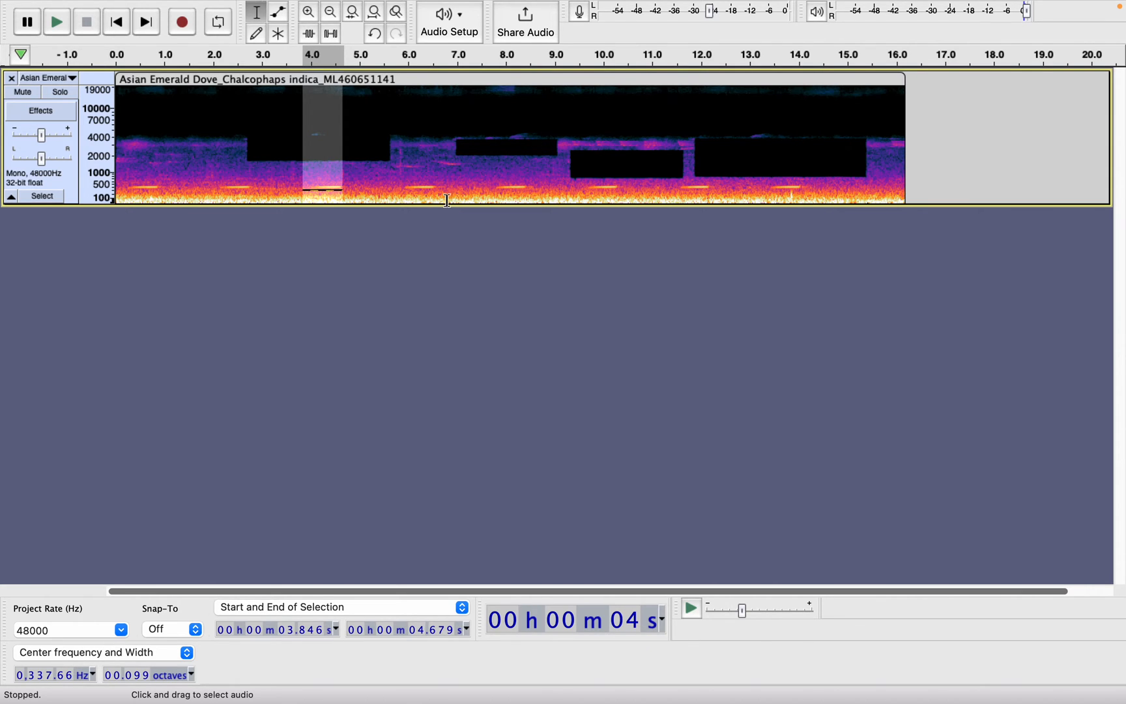
# Export the first two dove calls together, from about 0.16 to 2.96 s, as a "(4)" WAV file in the Emerald Dove Teach folder.
pyautogui.moveTo(128, 186); pyautogui.dragTo(345, 191)
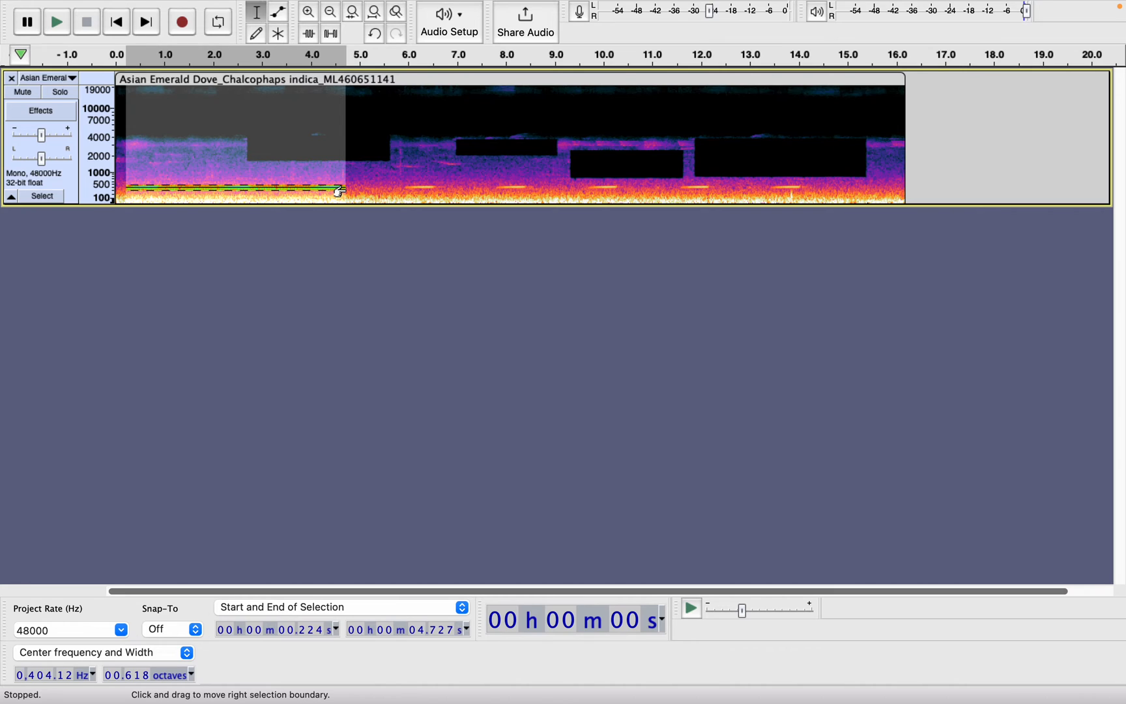
pyautogui.click(365, 156)
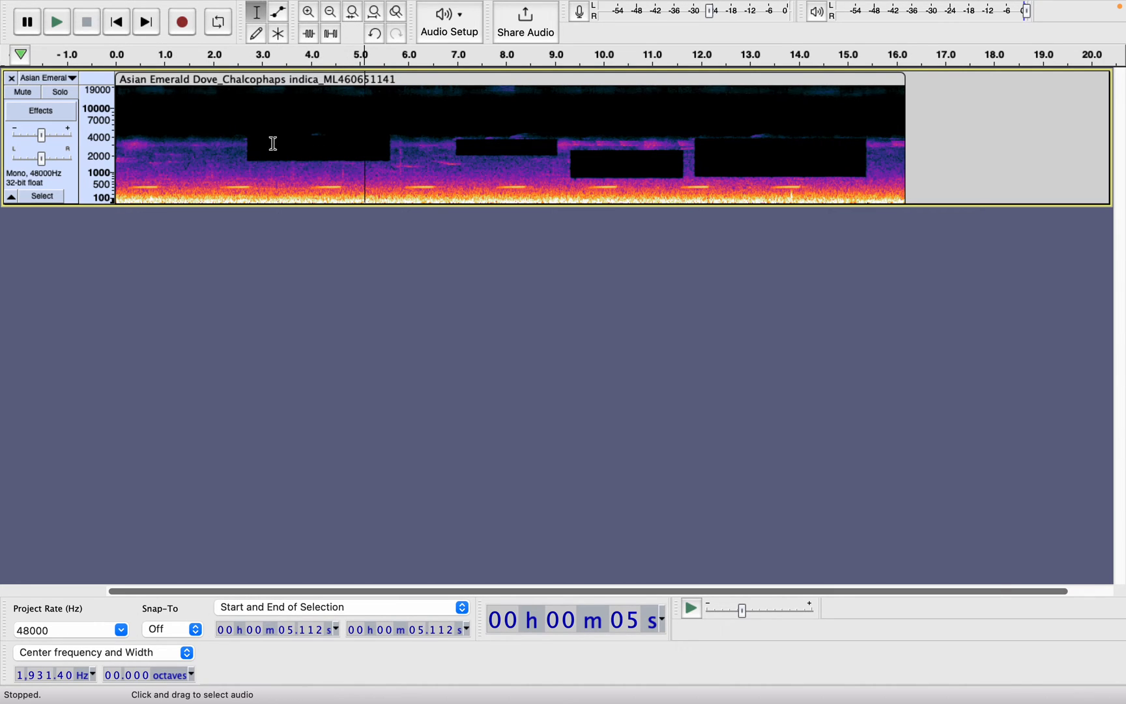
pyautogui.moveTo(124, 185); pyautogui.dragTo(260, 191)
pyautogui.moveTo(101, 5)
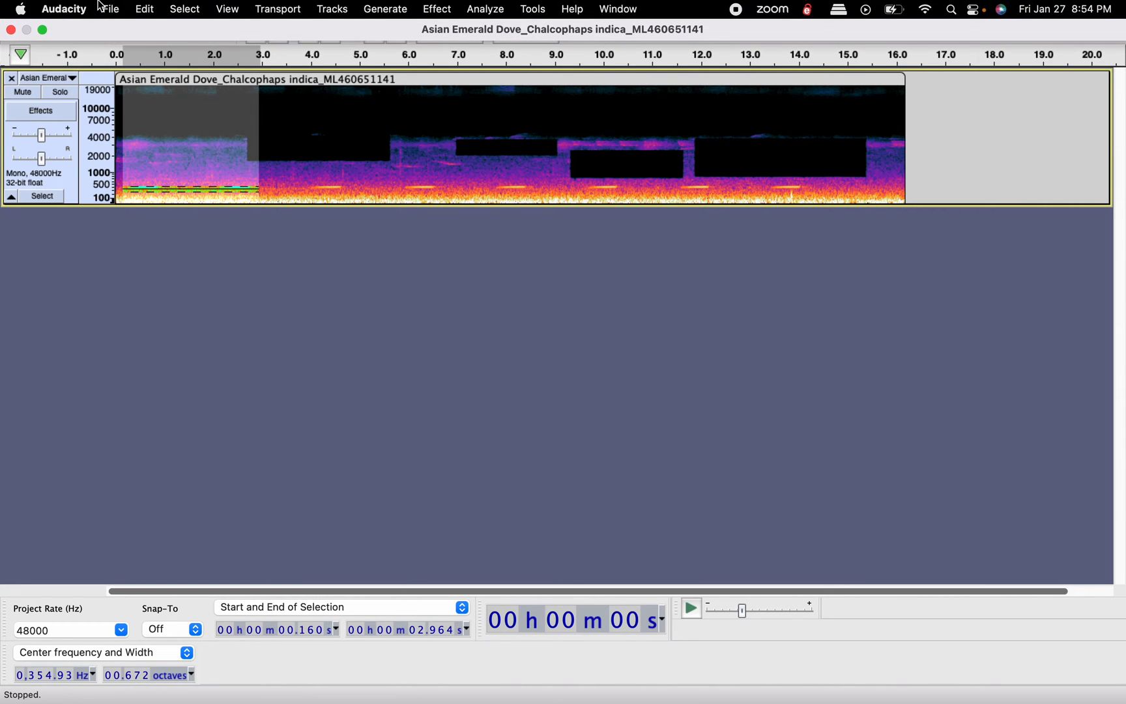
pyautogui.click(111, 9)
pyautogui.moveTo(114, 70)
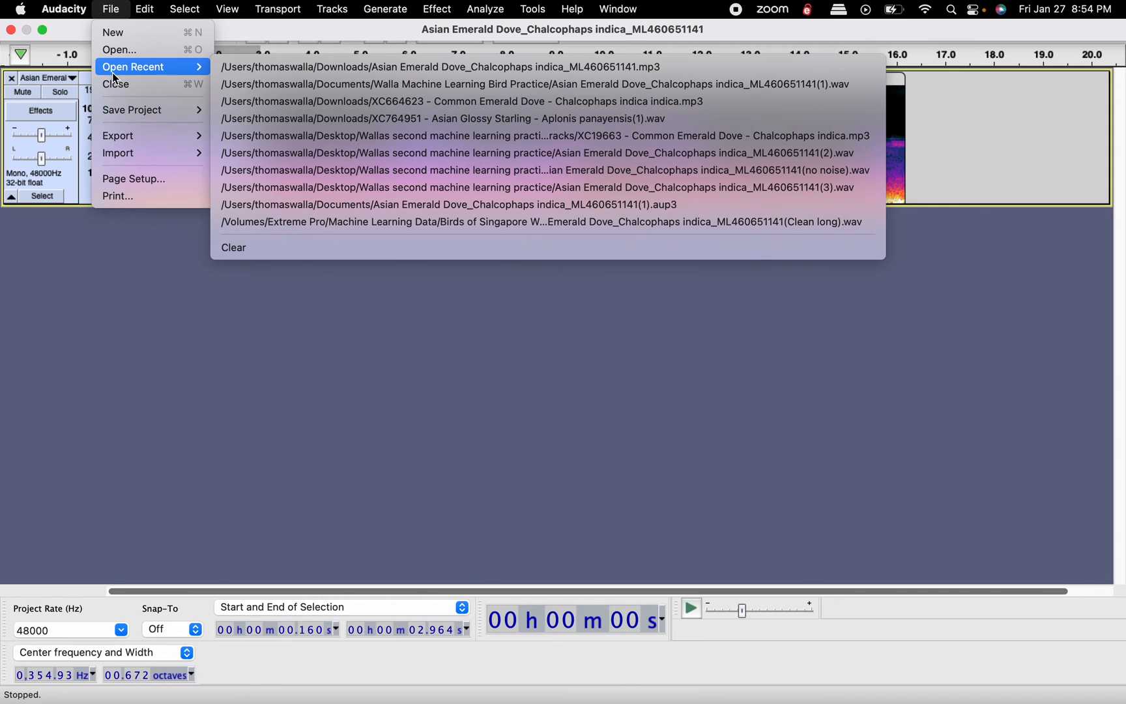
pyautogui.moveTo(125, 137)
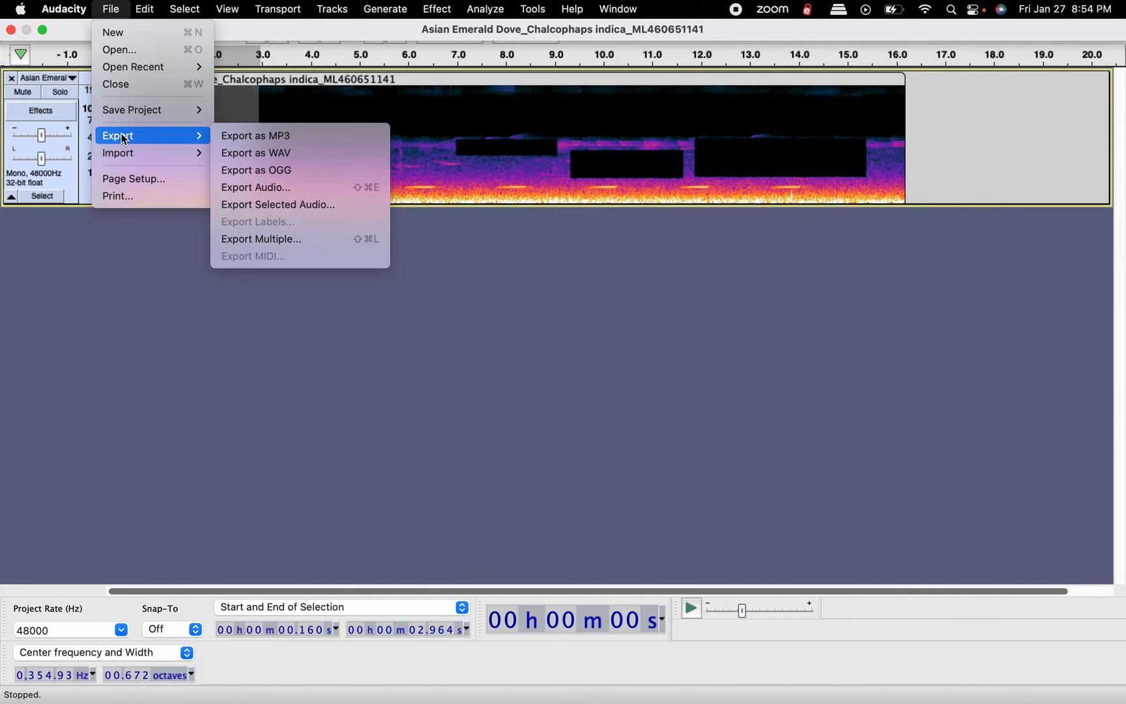
pyautogui.click(236, 204)
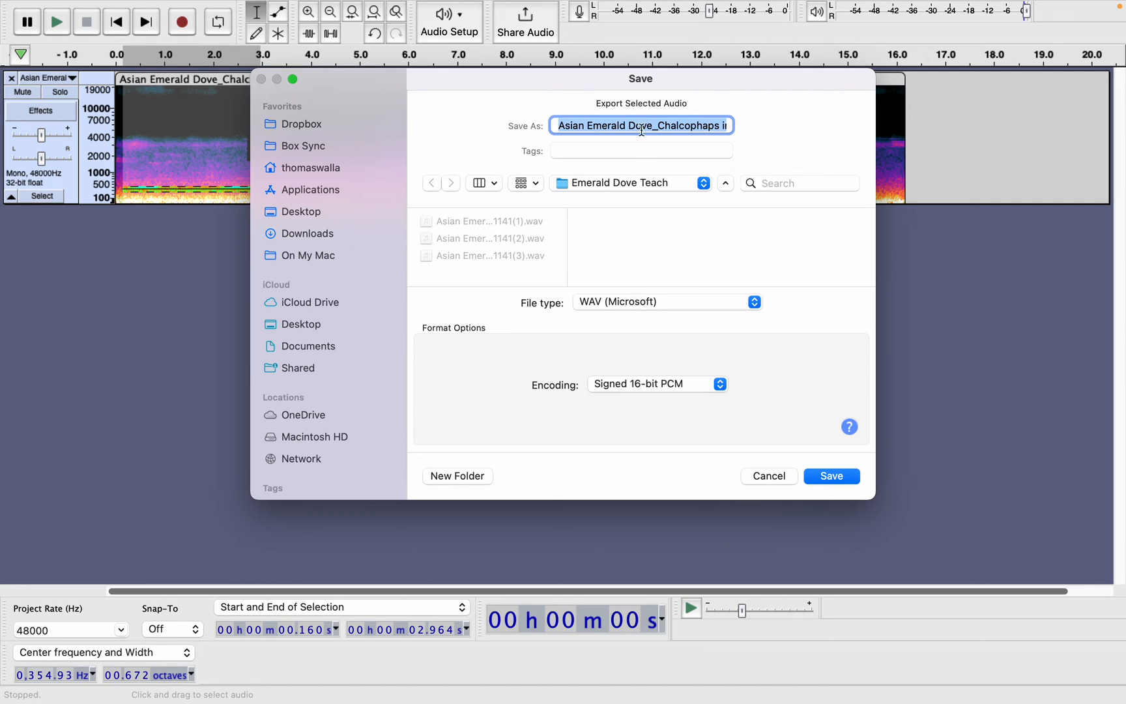
pyautogui.press('Right')
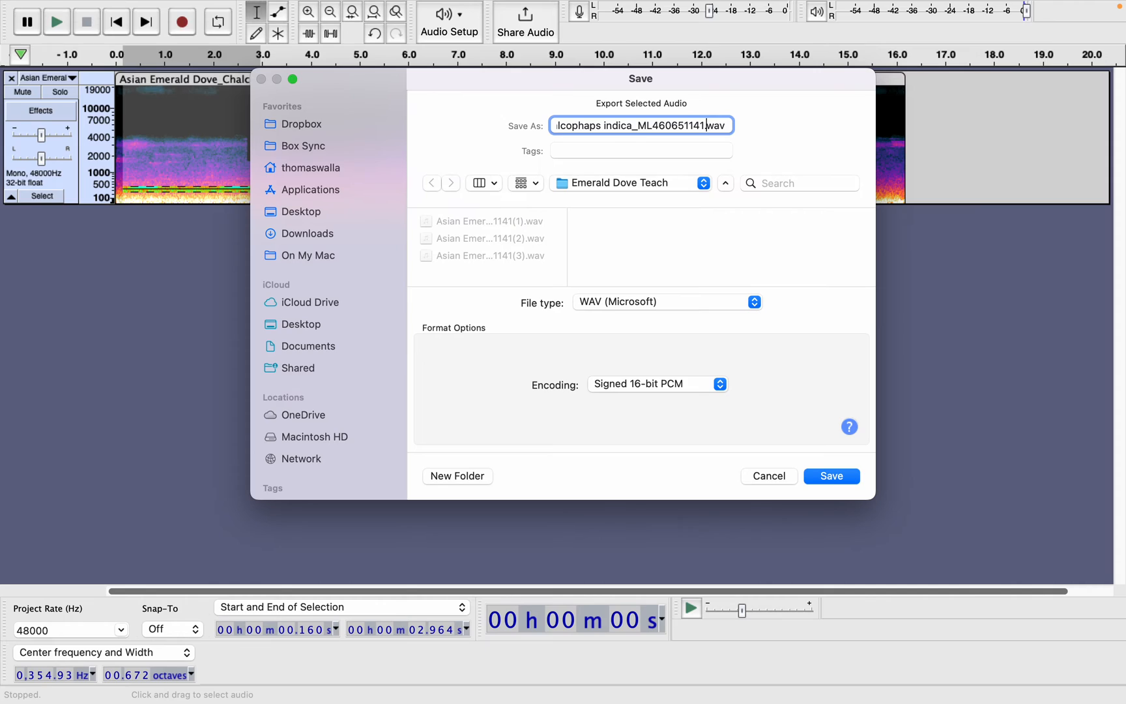
pyautogui.write('(4)')
pyautogui.click(832, 476)
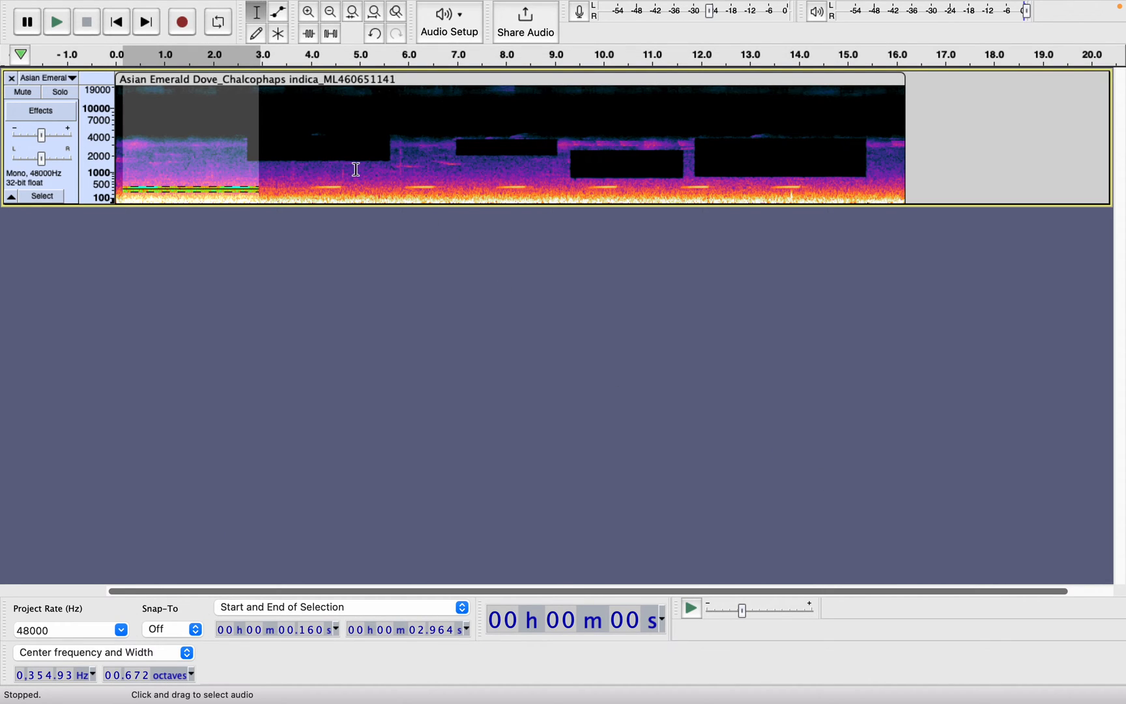
# Select the pair of dove calls from about 5.91 to 8.53 s, followed by the pair from about 11.60 to 14.25 s.
pyautogui.moveTo(404, 188); pyautogui.dragTo(530, 189)
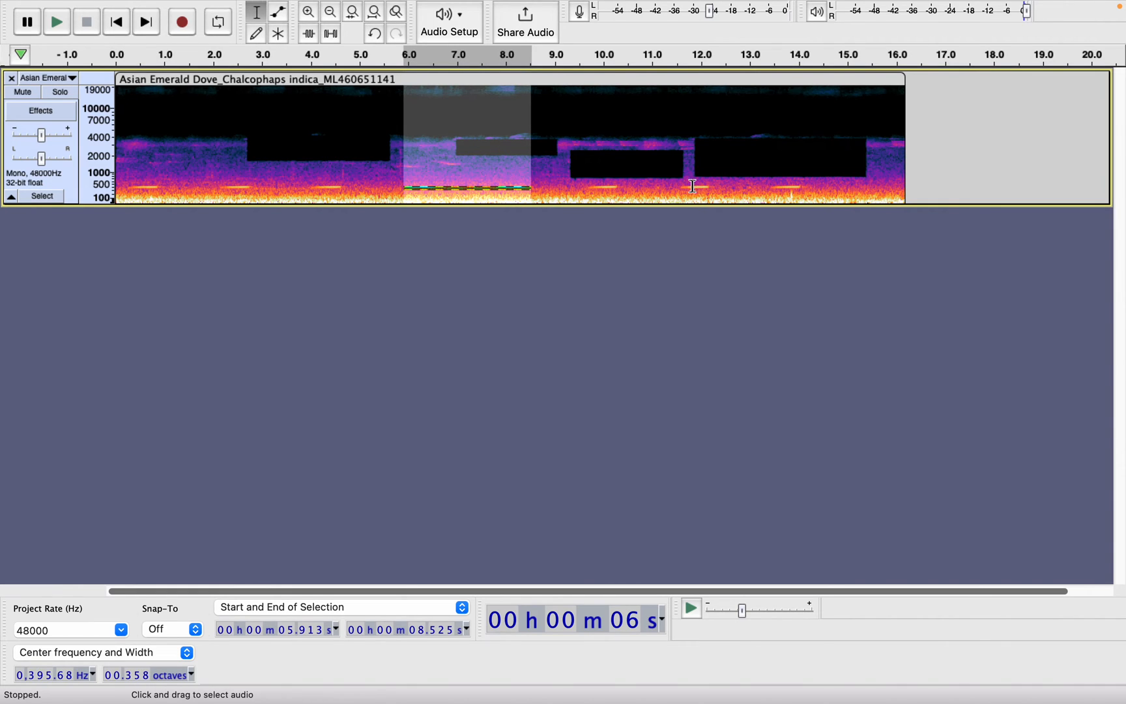
pyautogui.moveTo(681, 189); pyautogui.dragTo(808, 189)
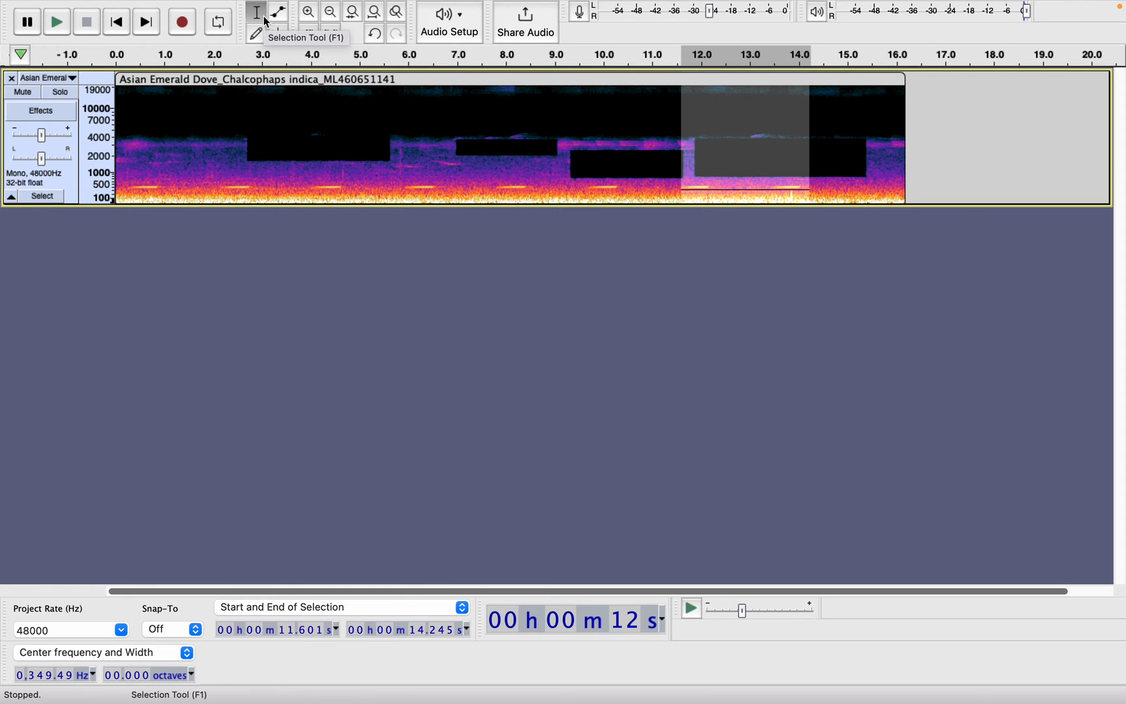
pyautogui.moveTo(181, 2)
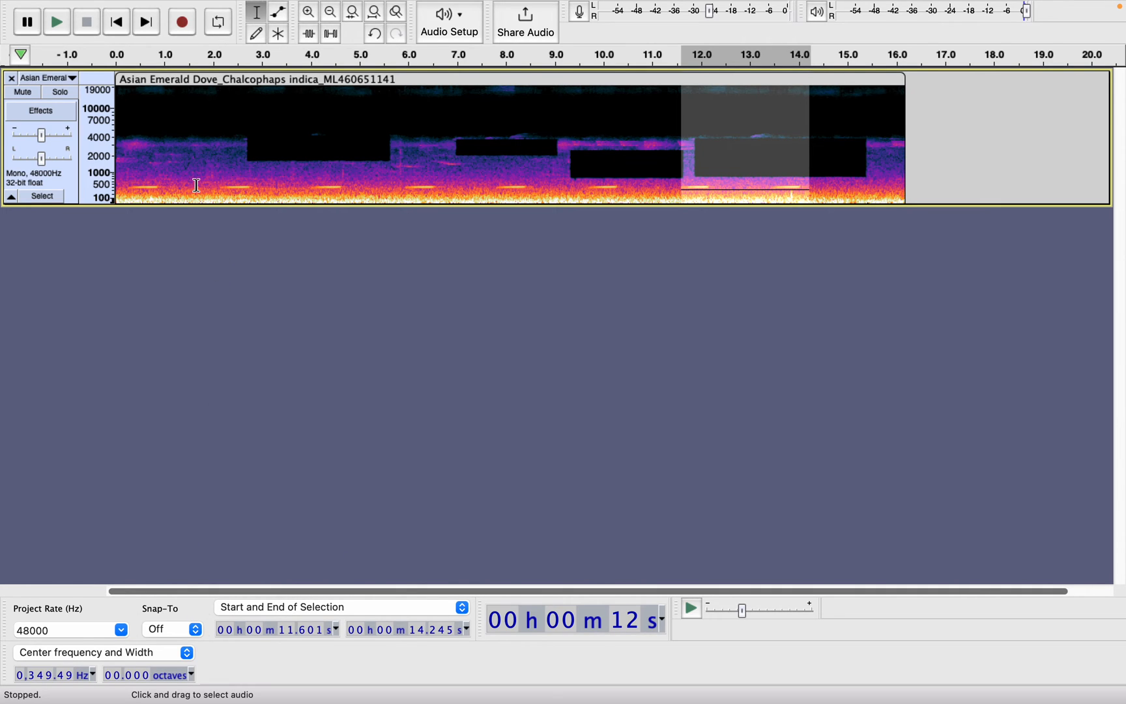
# Switch to QuickTime Player's file chooser and browse the machine learning practice folder to Asian Emeral Dove Segments for ML.
pyautogui.hotkey('ctrl', 'Up')
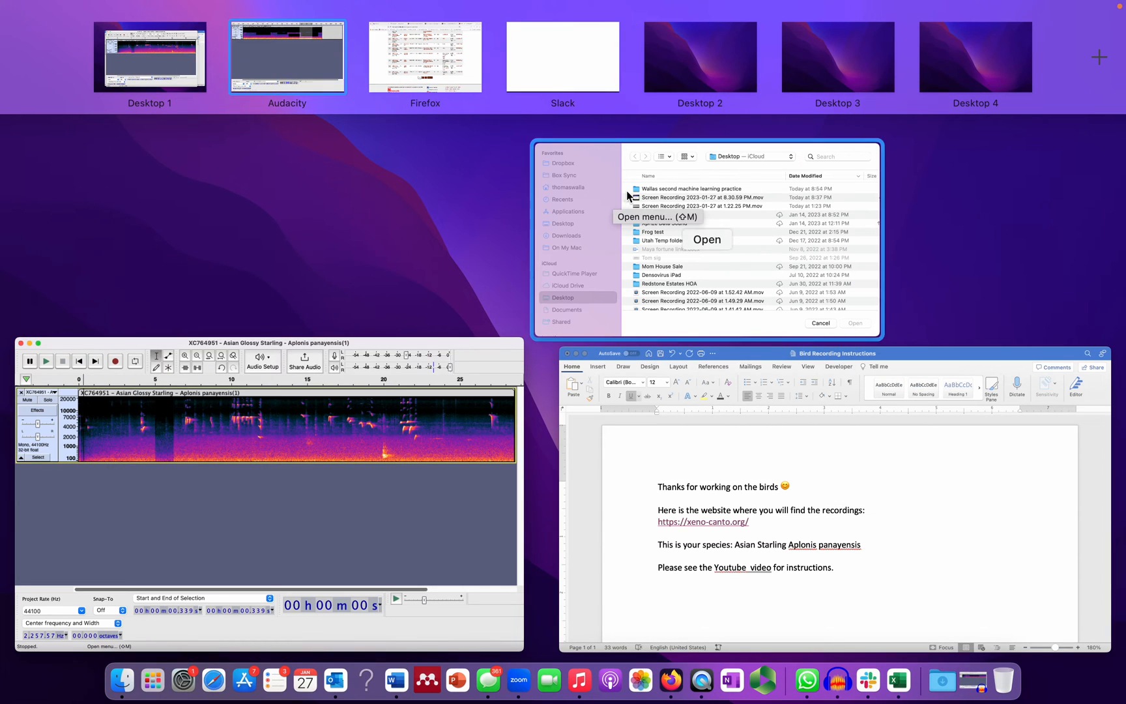
pyautogui.click(668, 194)
pyautogui.doubleClick(590, 175)
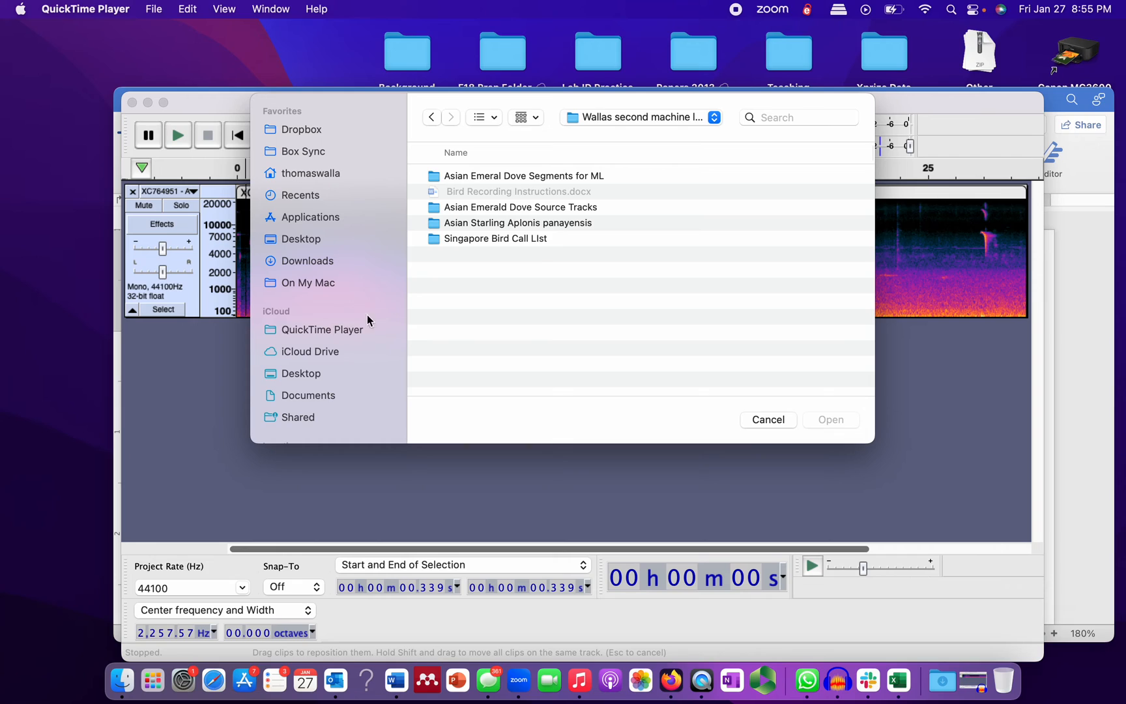
pyautogui.doubleClick(551, 208)
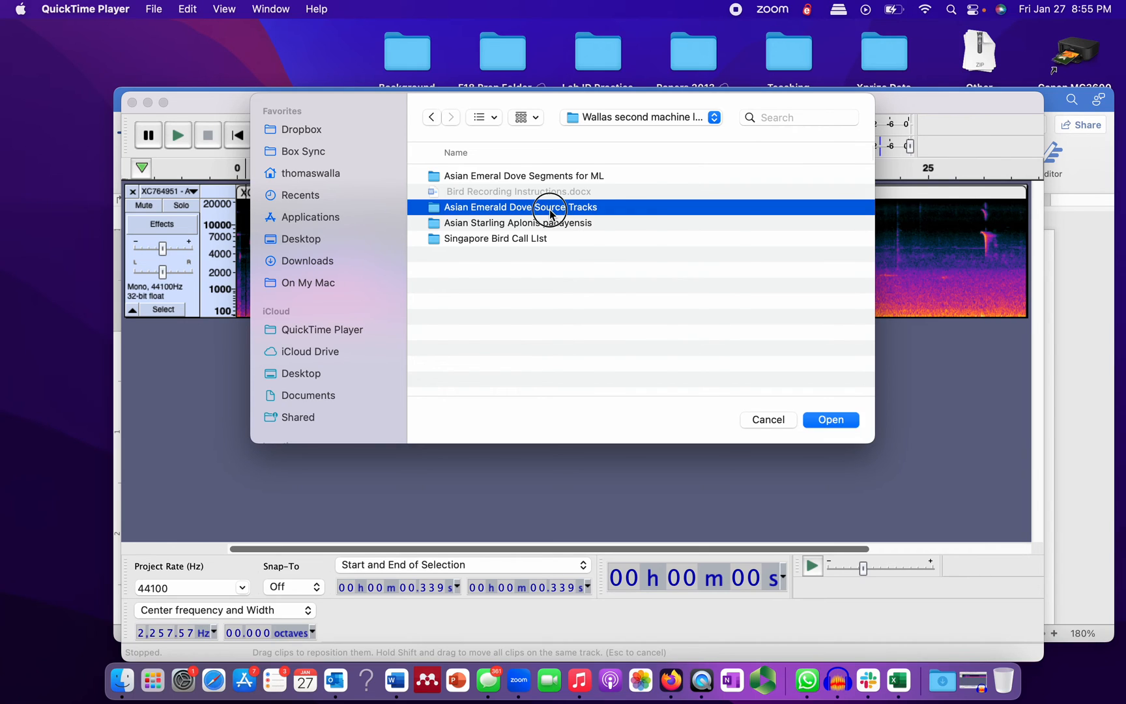
pyautogui.click(430, 119)
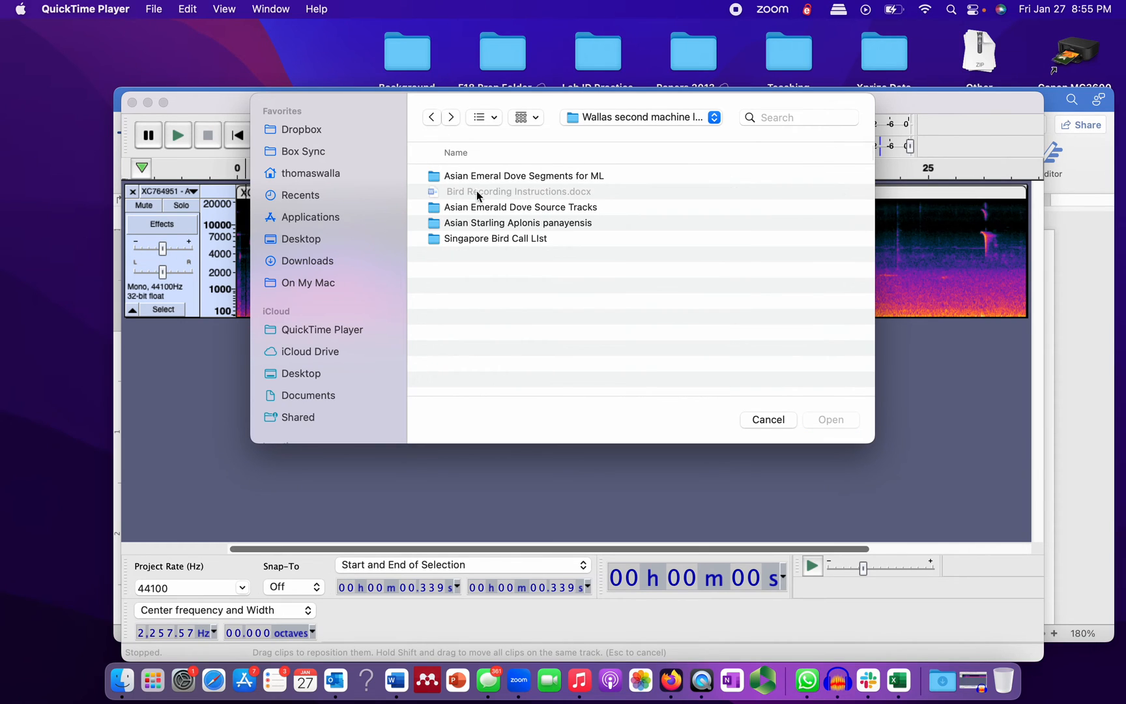
pyautogui.doubleClick(501, 177)
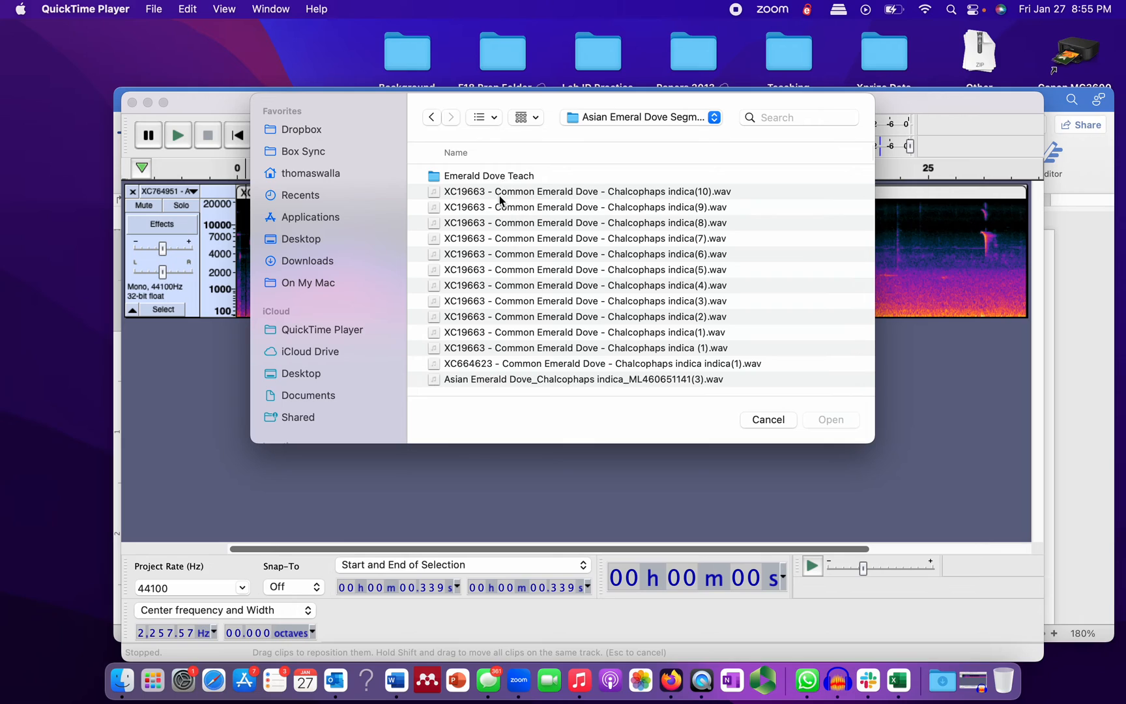
# Open the segment "XC19663 - Common Emerald Dove - Chalcophaps indica(10).wav", listen to it and close the player.
pyautogui.click(500, 191)
pyautogui.click(500, 182)
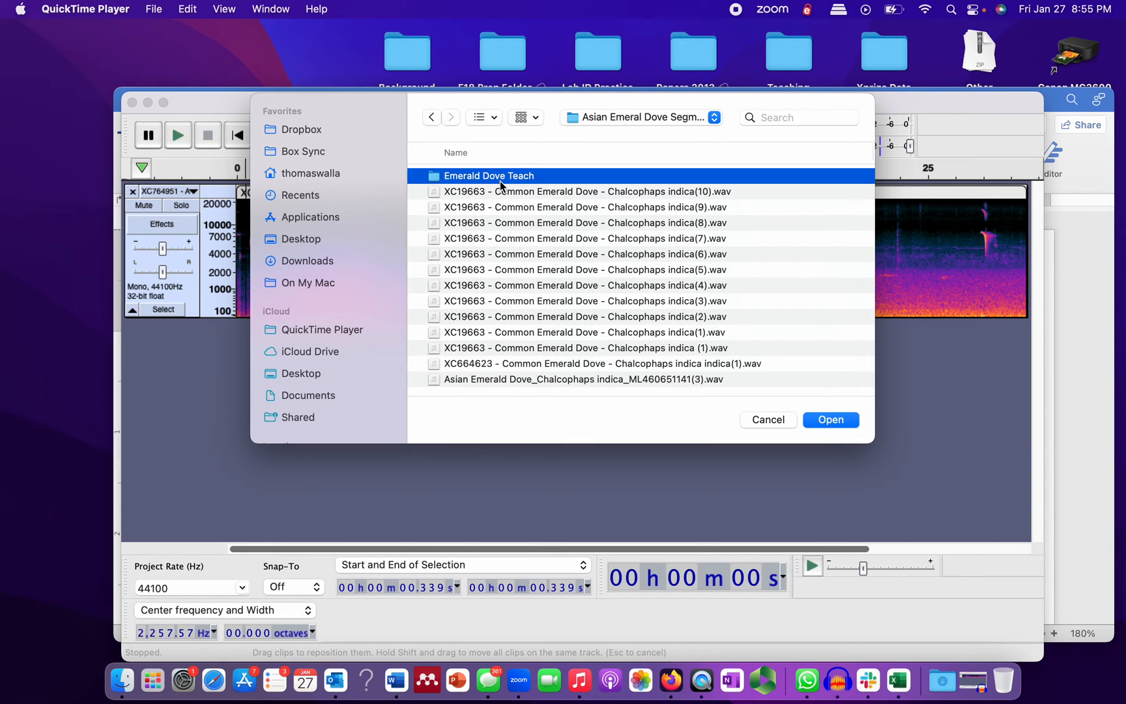
pyautogui.doubleClick(498, 192)
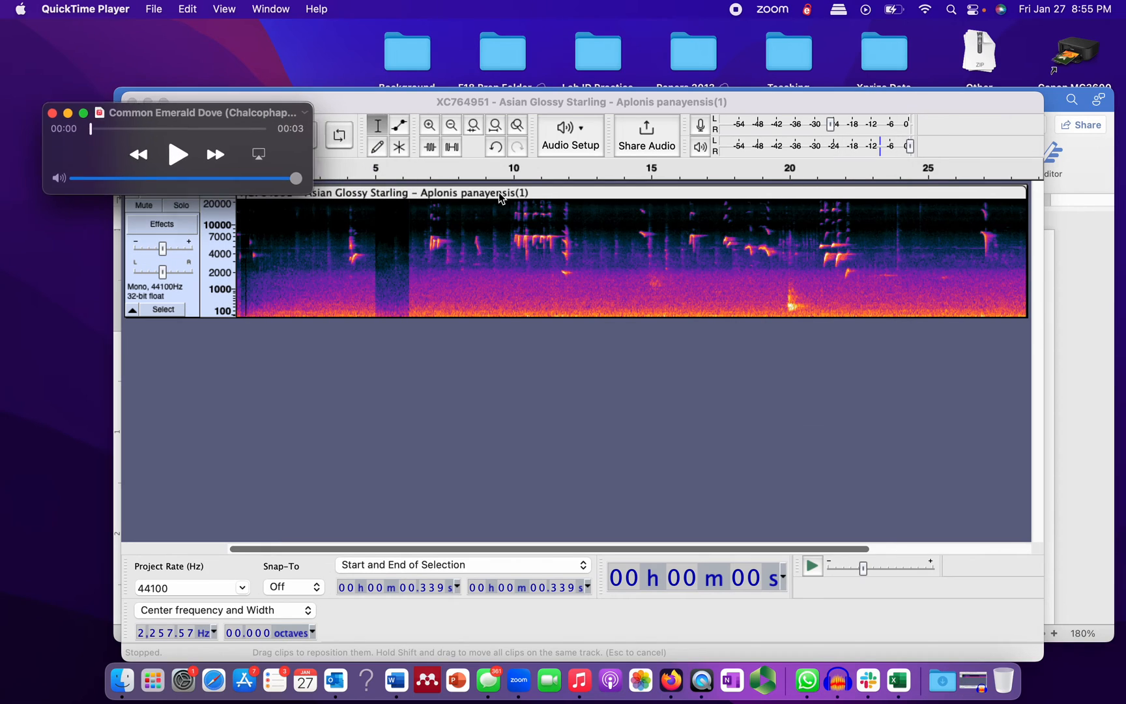
pyautogui.click(174, 155)
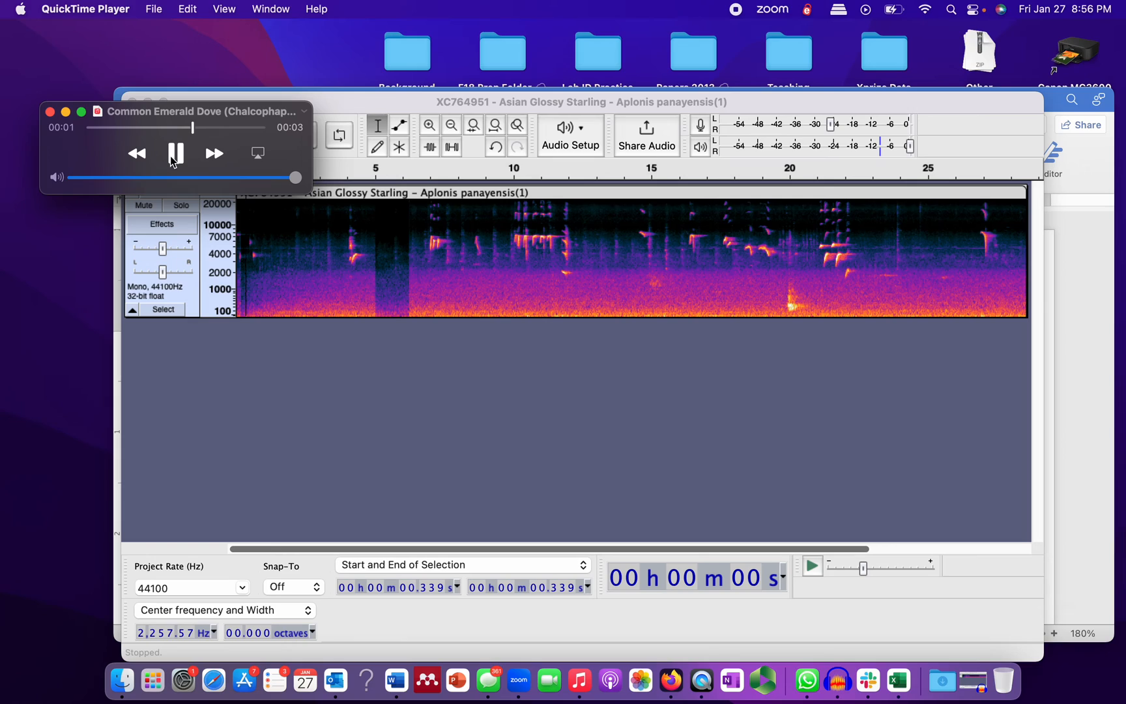
pyautogui.click(172, 155)
pyautogui.click(51, 113)
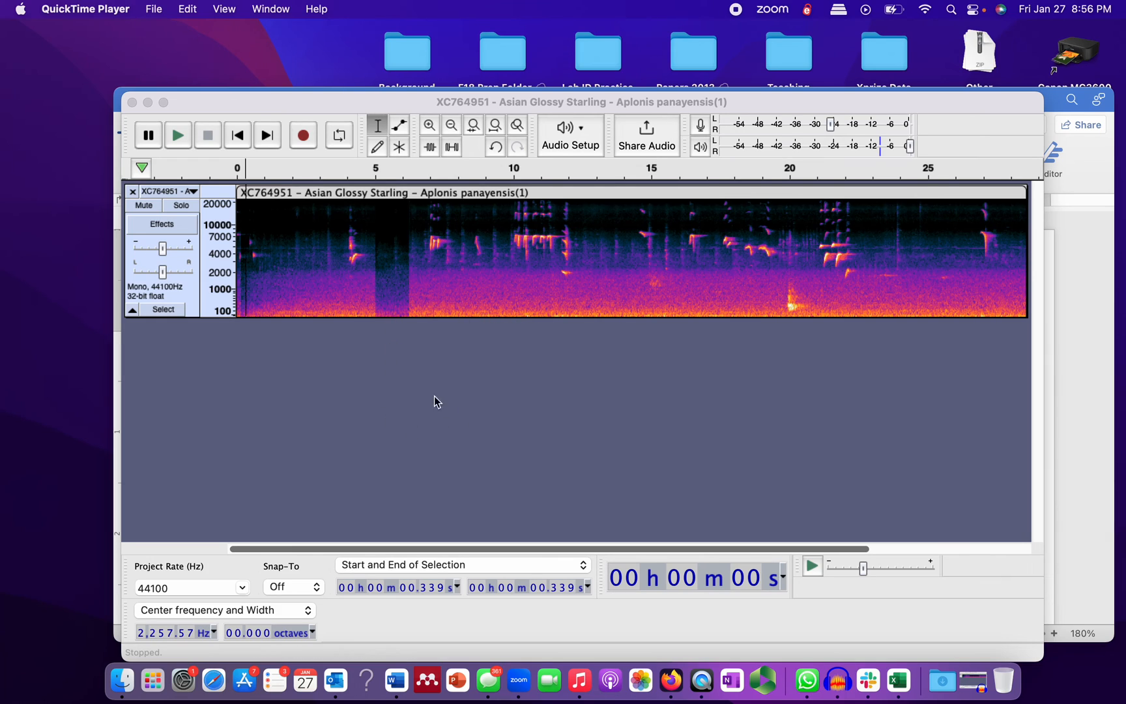
# Switch to the Asian Glossy Starling project in Audacity, play the track from about 3.14 s and stop playback.
pyautogui.click(323, 299)
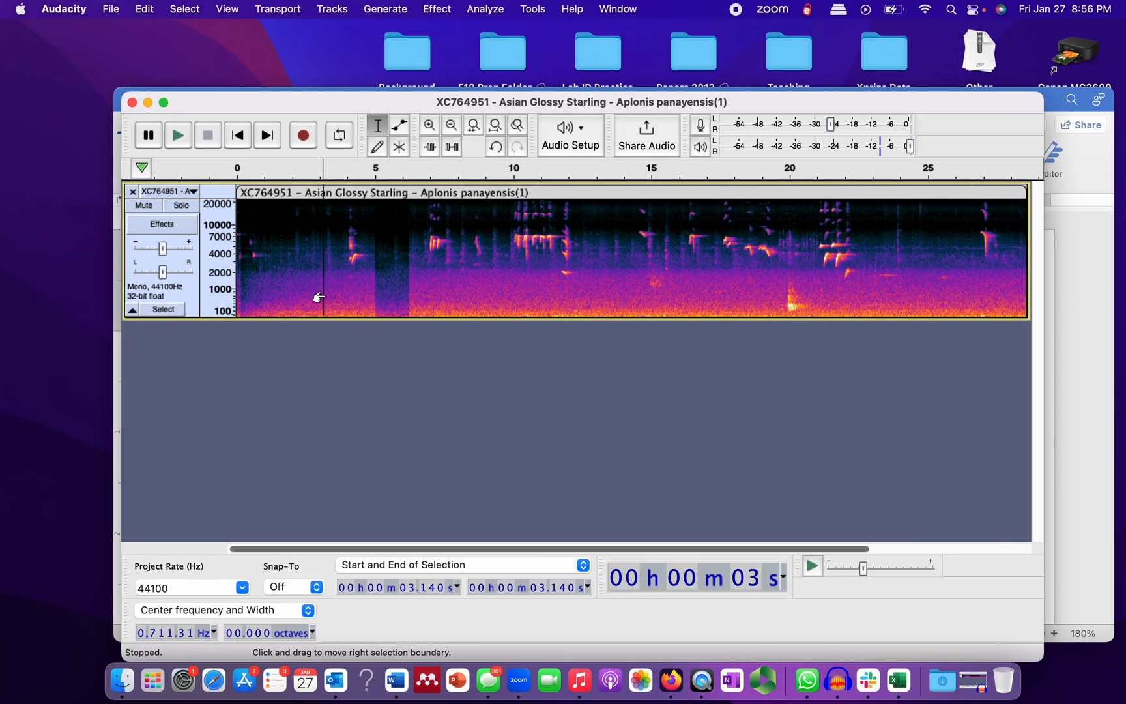
pyautogui.press('space')
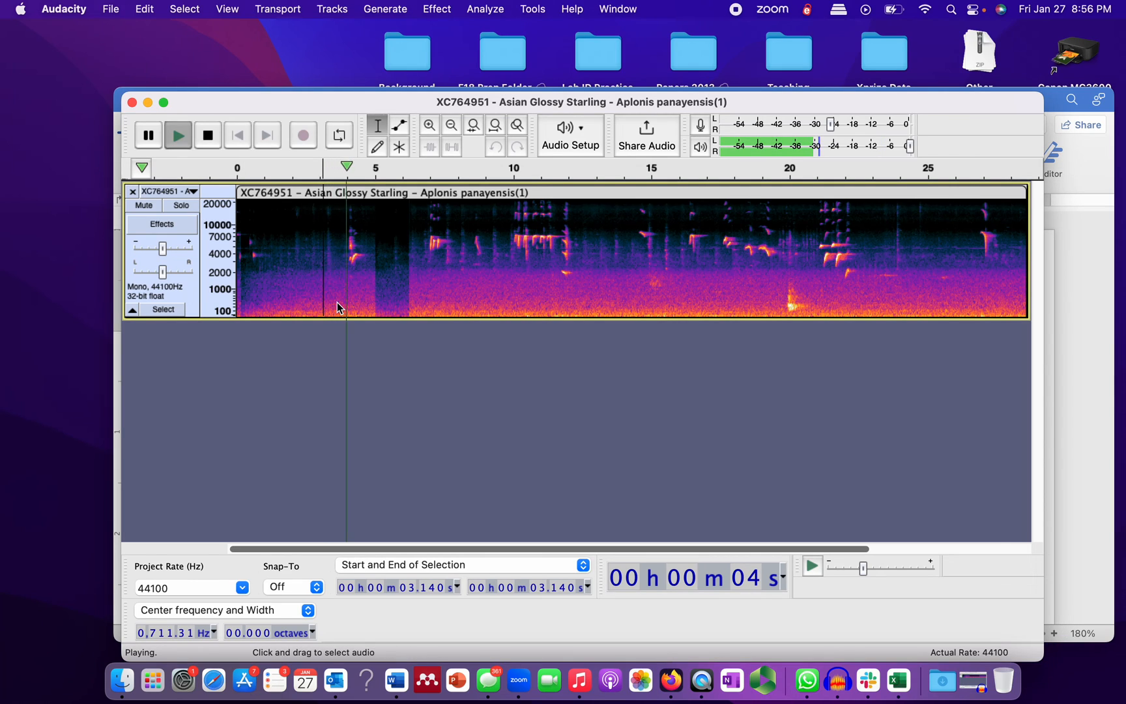
pyautogui.press('space')
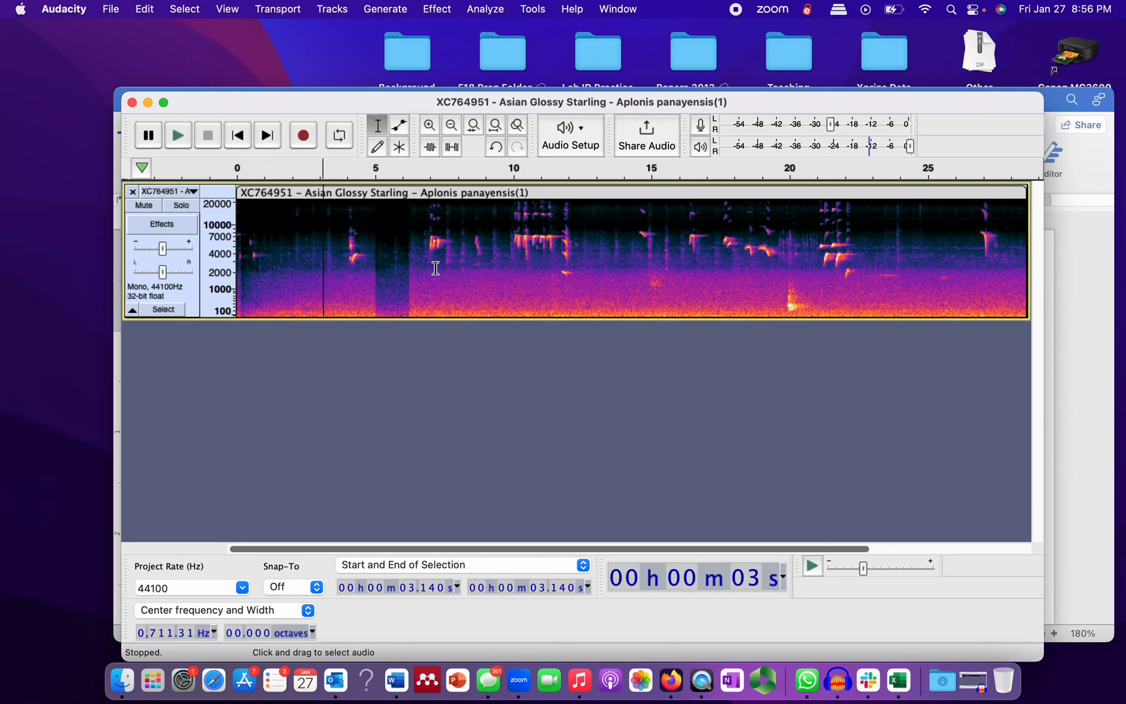
# Play the starling track from about 3.14 s, stop it, and successively select the calls at about 3.51–4.98 s, 9.84–12.56 s and 21.07–23.00 s.
pyautogui.press('space')
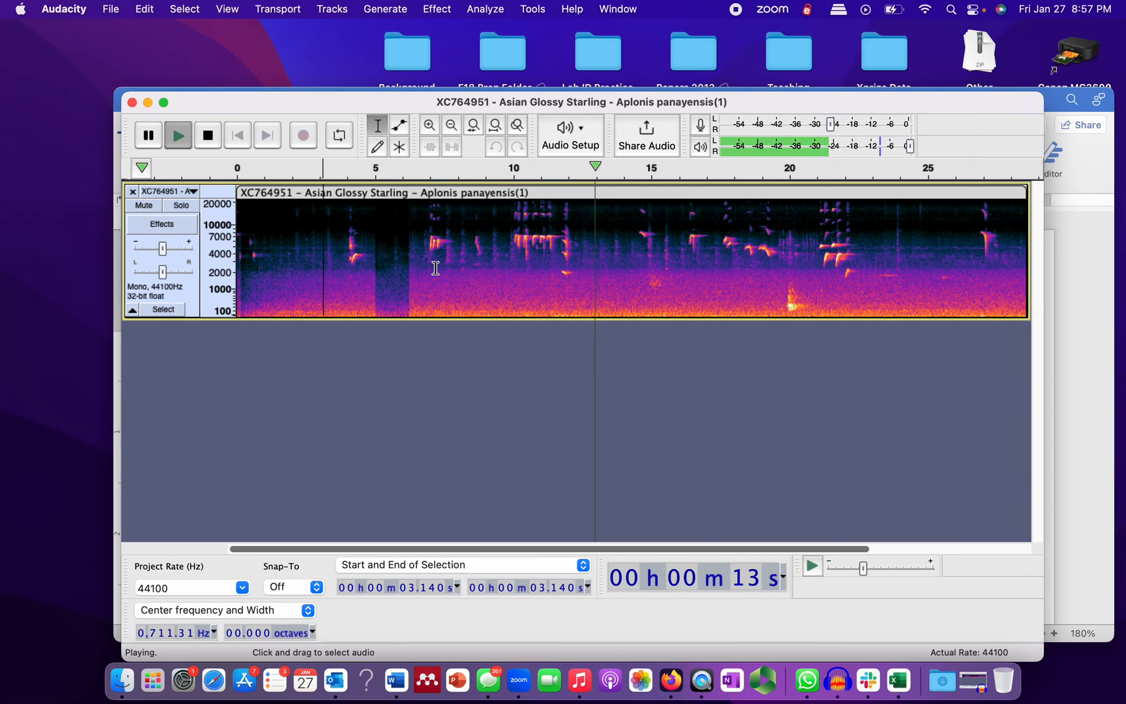
pyautogui.press('space')
pyautogui.moveTo(334, 226); pyautogui.dragTo(374, 233)
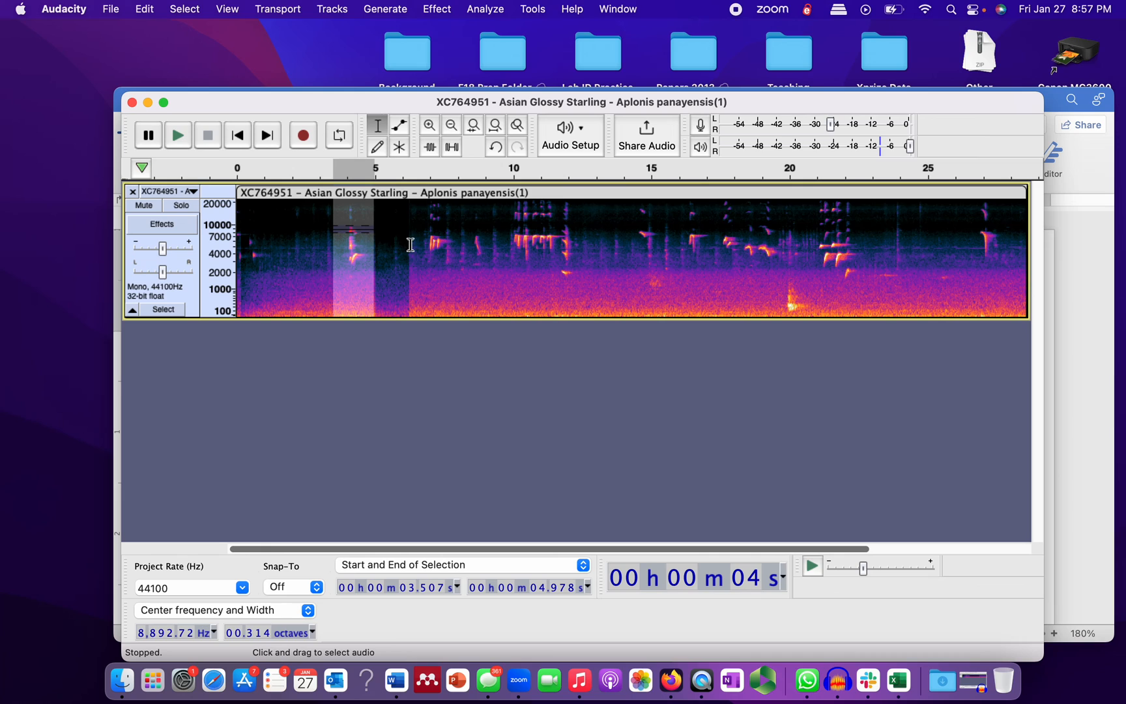
pyautogui.moveTo(426, 246); pyautogui.dragTo(584, 245)
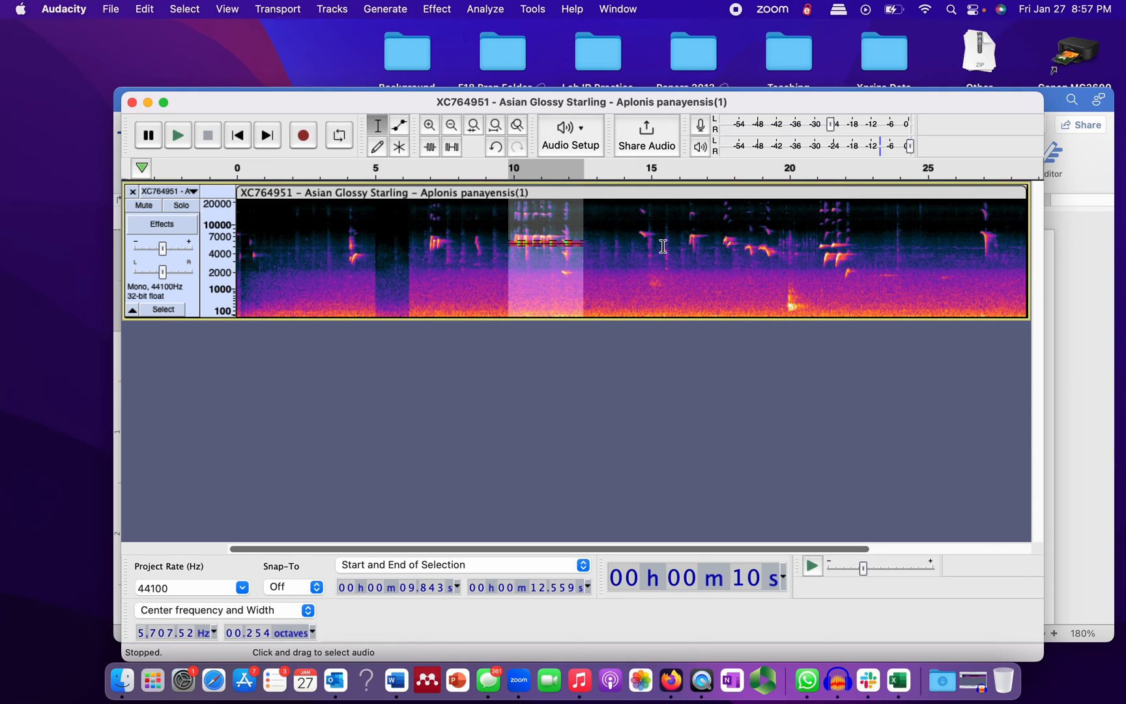
pyautogui.moveTo(638, 240); pyautogui.dragTo(870, 250)
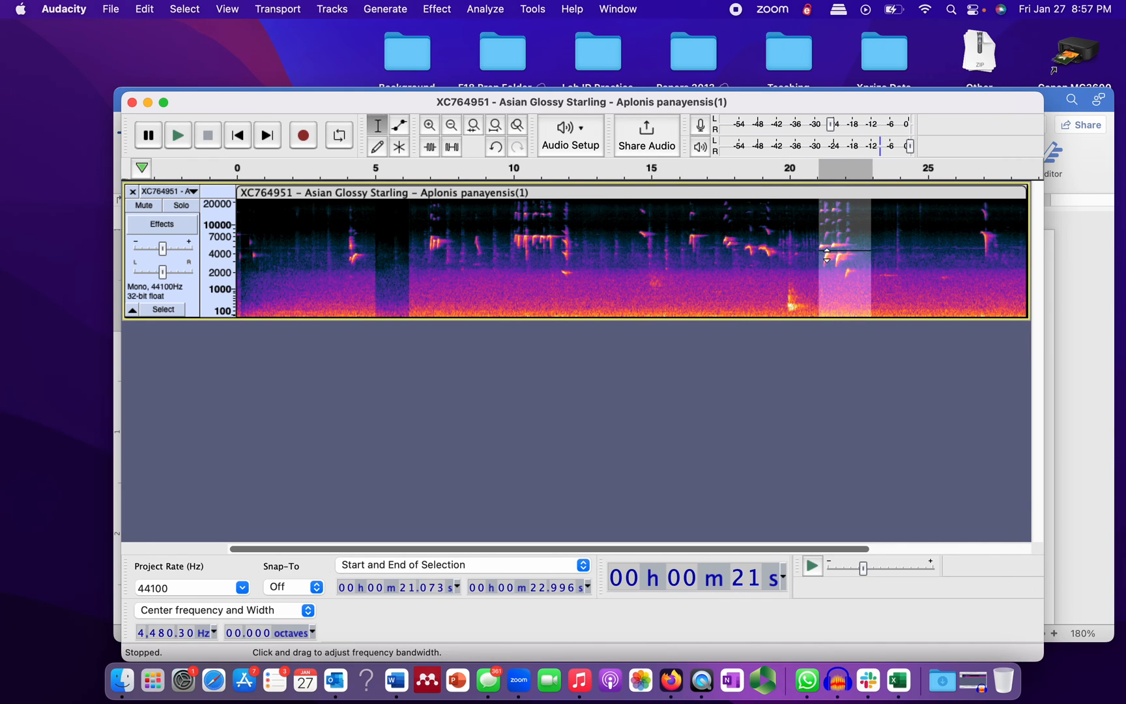
# Play the track from about 20.96 s, then select the calls from about 20.82 to 23.00 s and from about 26.59 to 27.83 s.
pyautogui.click(817, 259)
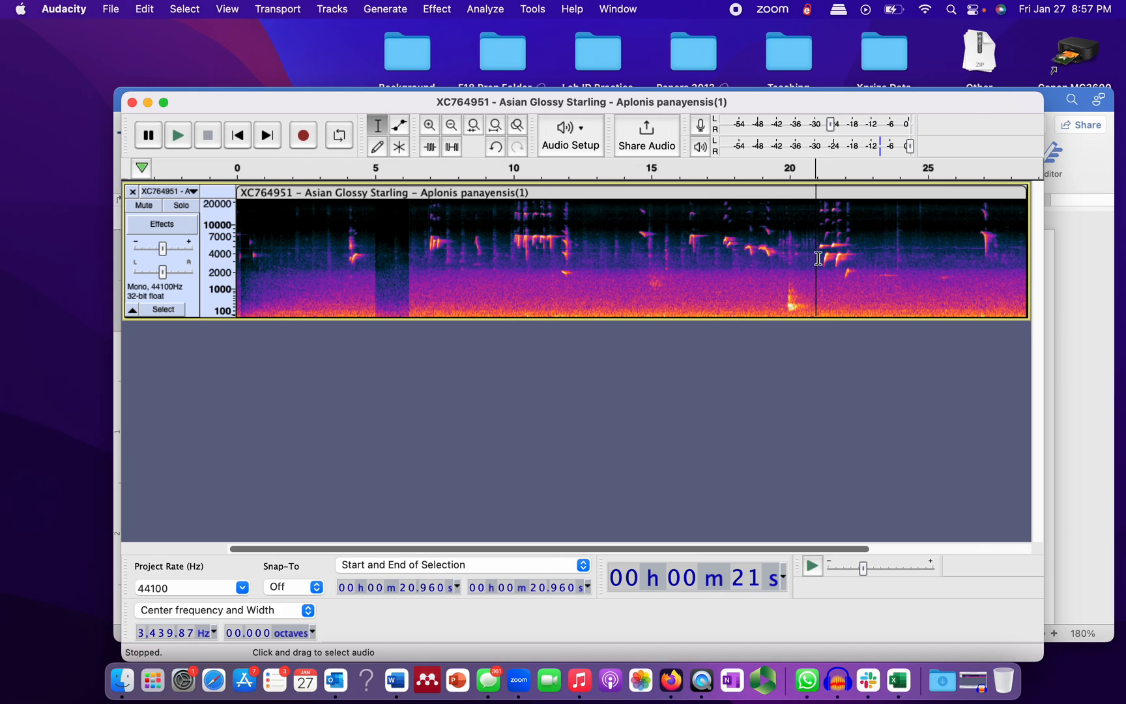
pyautogui.press('space')
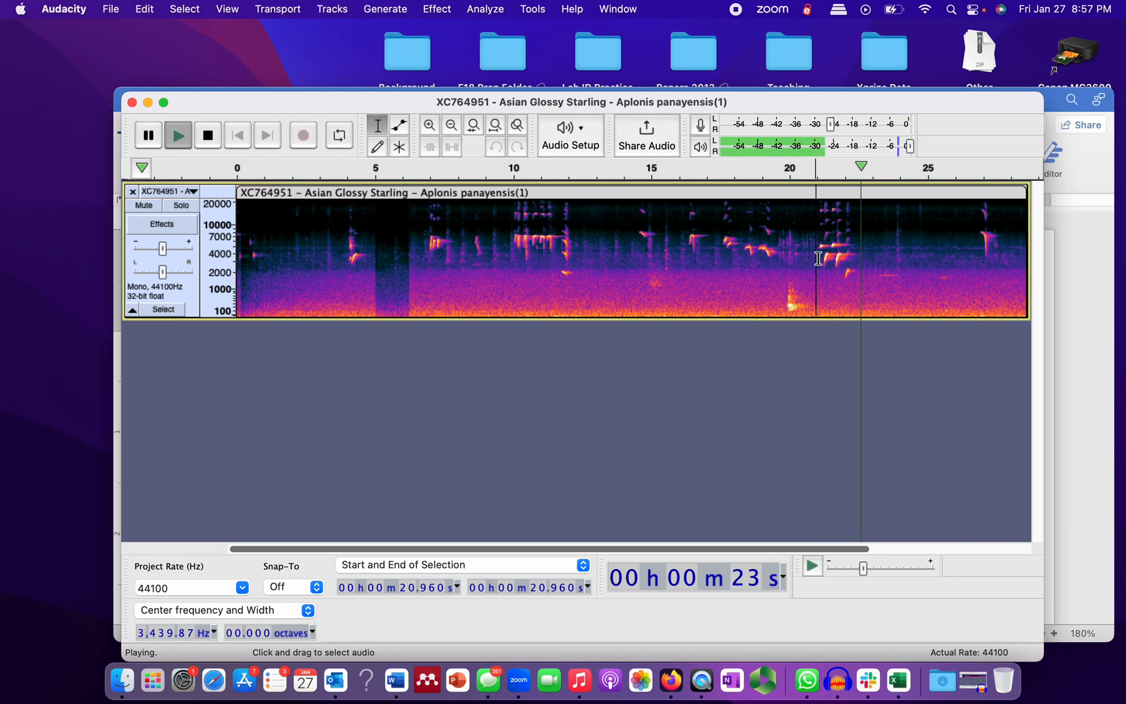
pyautogui.moveTo(811, 228); pyautogui.dragTo(866, 251)
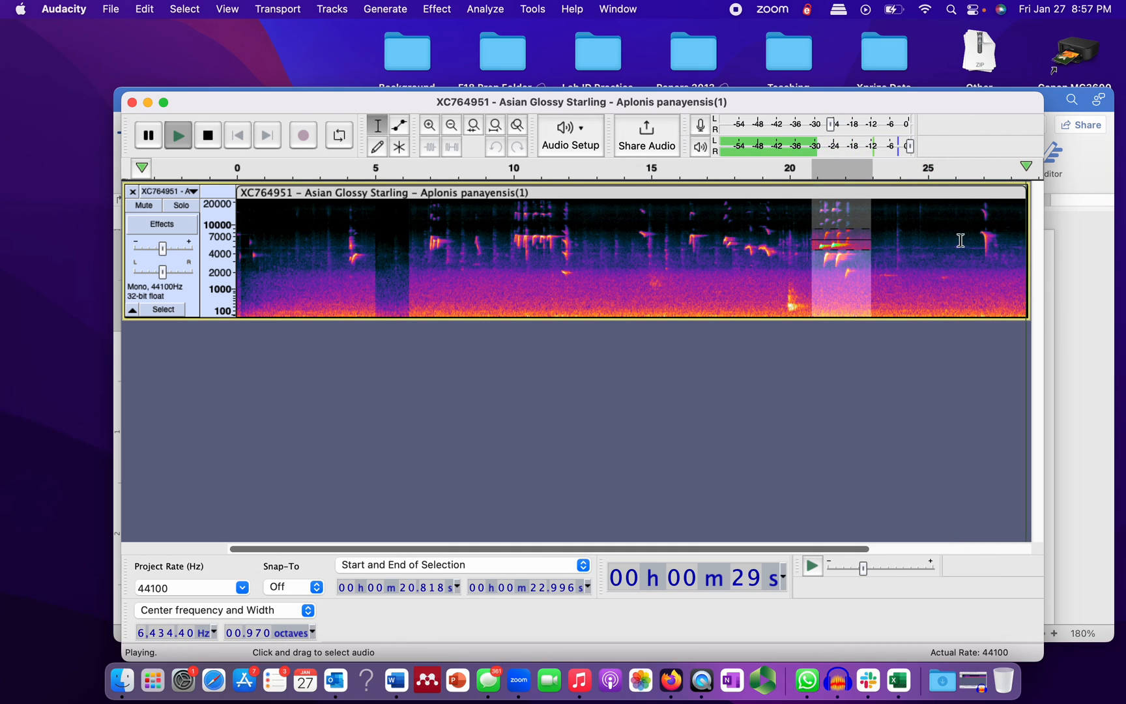
pyautogui.moveTo(971, 237); pyautogui.dragTo(1006, 247)
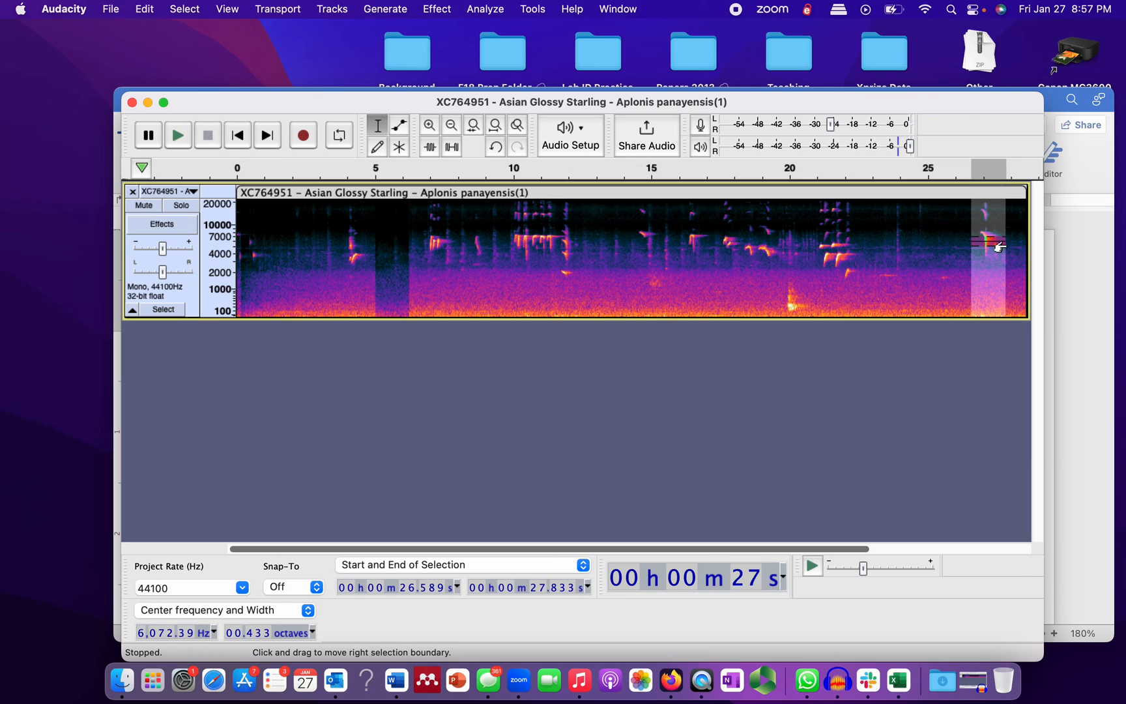